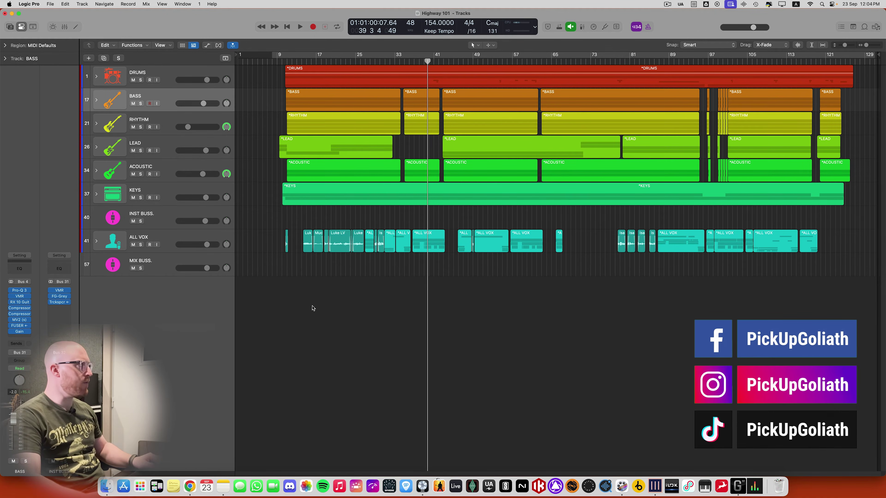
Play the full mix from about bar 9 to audition it
{"action": "left_click", "coordinate": [278, 61]}
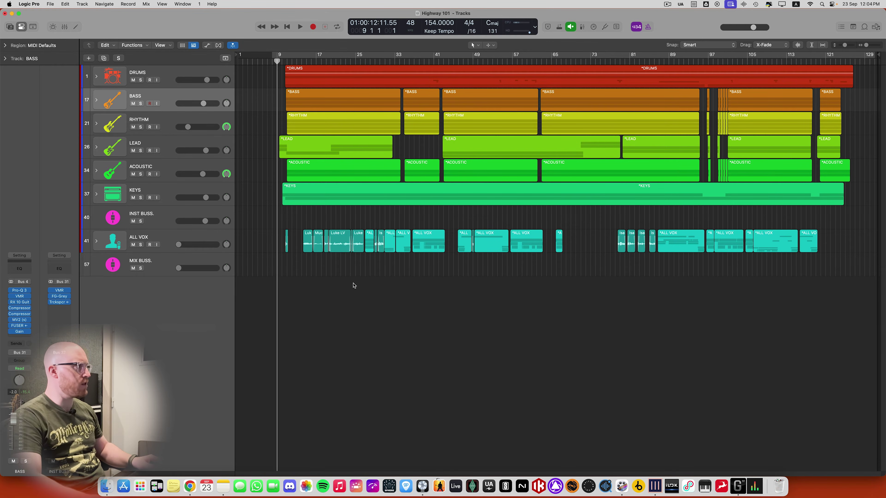
{"action": "key", "text": "space"}
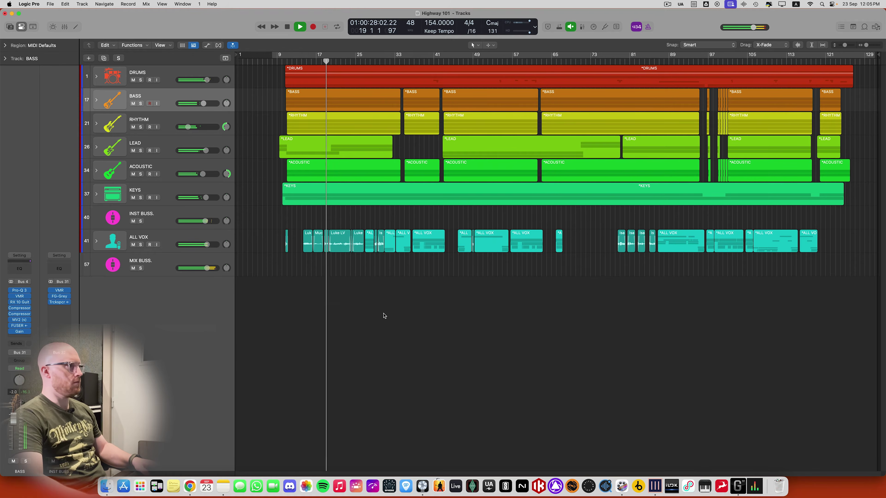
{"action": "key", "text": "space"}
Expand the DRUMS stack and examine the tracks inside its Kick Sum substack
{"action": "left_click", "coordinate": [169, 77]}
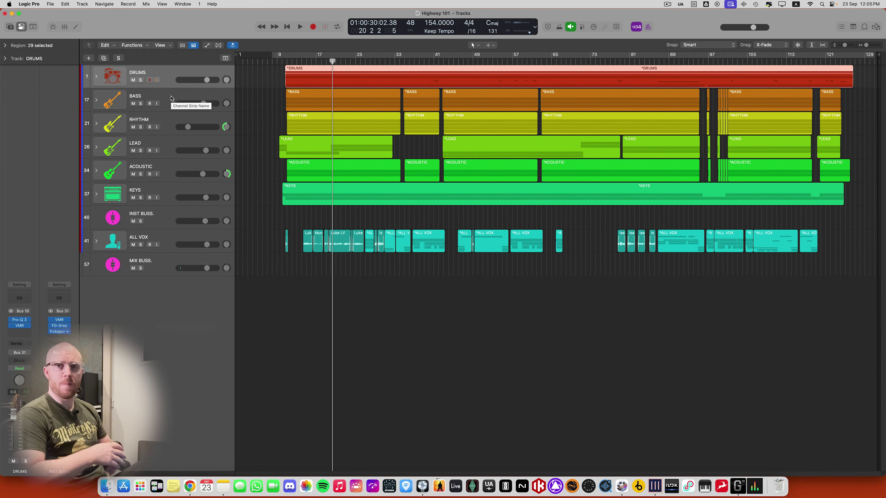
{"action": "left_click", "coordinate": [96, 76]}
{"action": "left_click", "coordinate": [178, 101]}
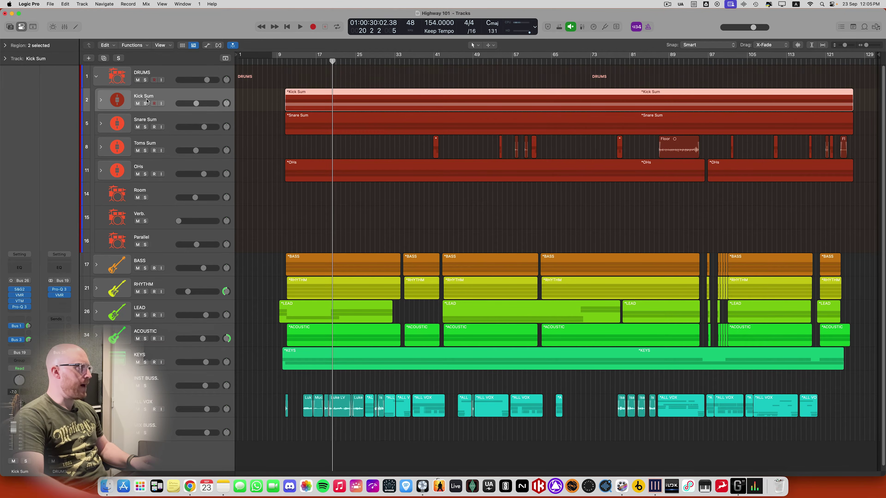
{"action": "left_click", "coordinate": [101, 100]}
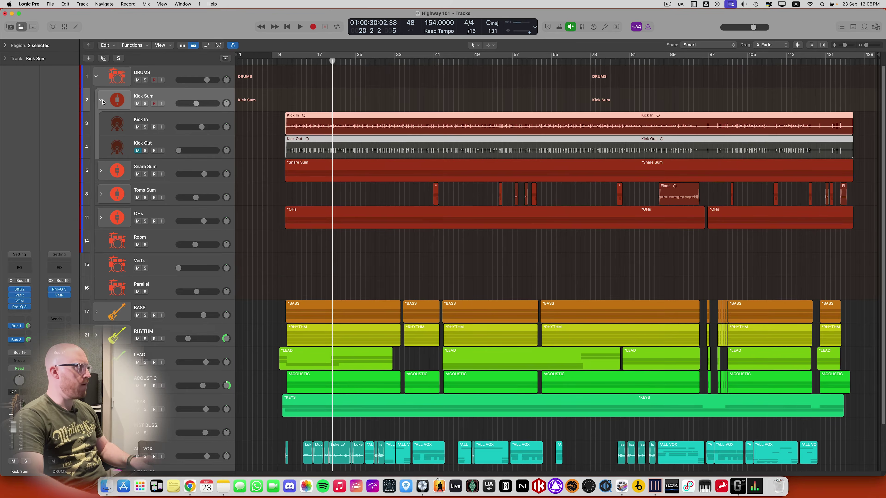
{"action": "left_click", "coordinate": [101, 100]}
Solo the Kick Sum stack and play it back near the start of the song
{"action": "left_click", "coordinate": [145, 104]}
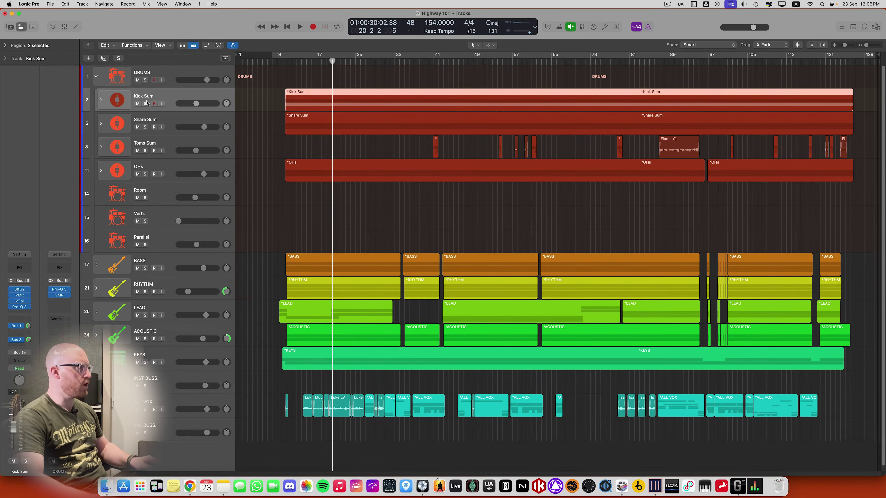
{"action": "left_click", "coordinate": [294, 242]}
{"action": "key", "text": "space"}
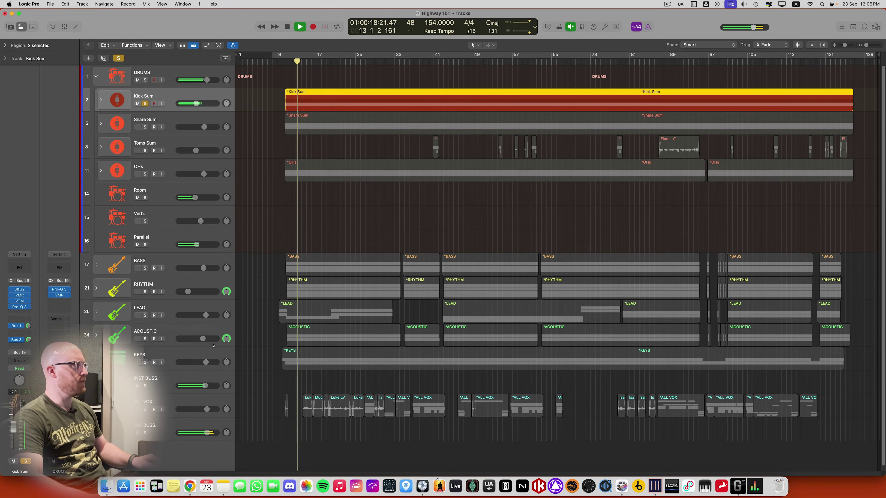
{"action": "key", "text": "space"}
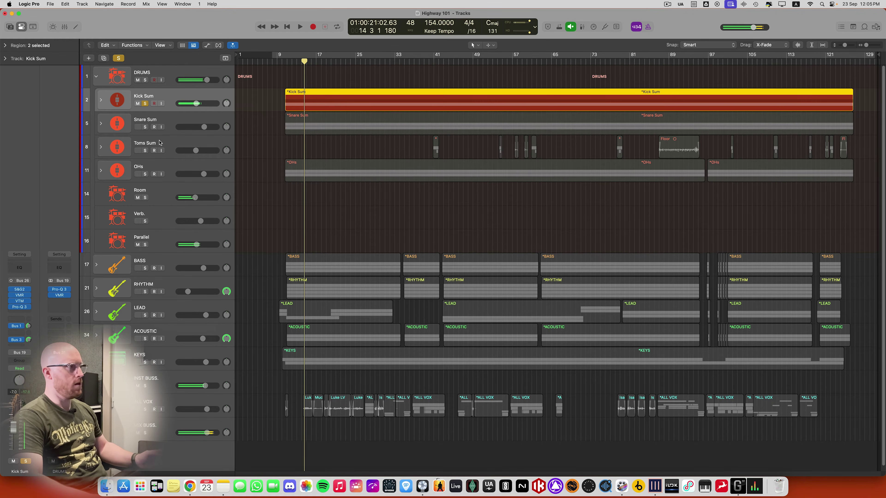
Move the solo from Kick Sum to BASS, then play the bass with its stack expanded
{"action": "left_click", "coordinate": [145, 268]}
{"action": "left_click", "coordinate": [145, 103]}
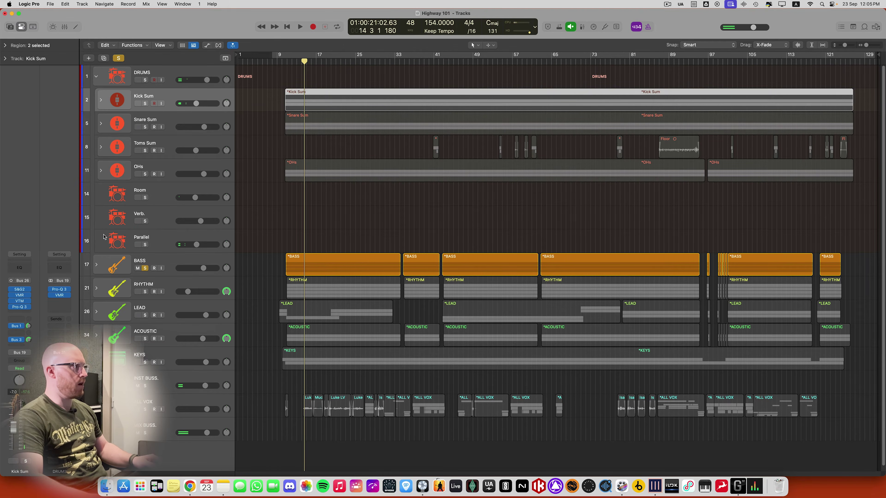
{"action": "left_click", "coordinate": [97, 266]}
{"action": "key", "text": "space"}
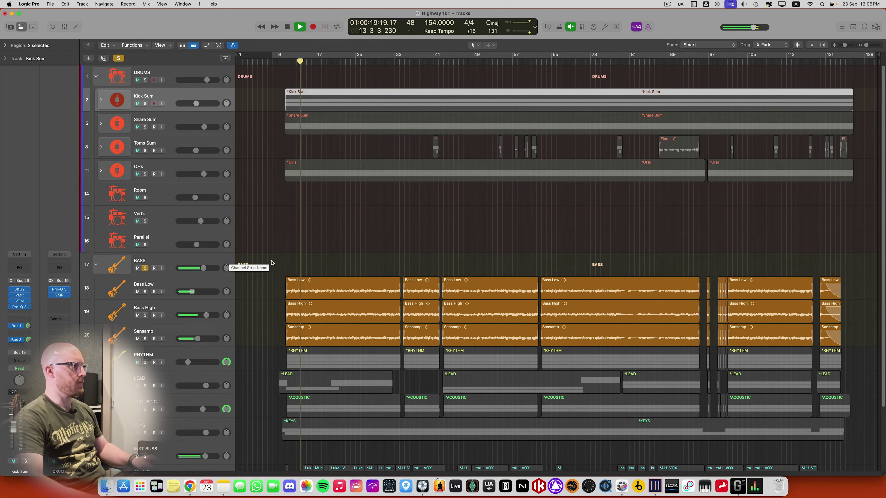
{"action": "left_click", "coordinate": [281, 262]}
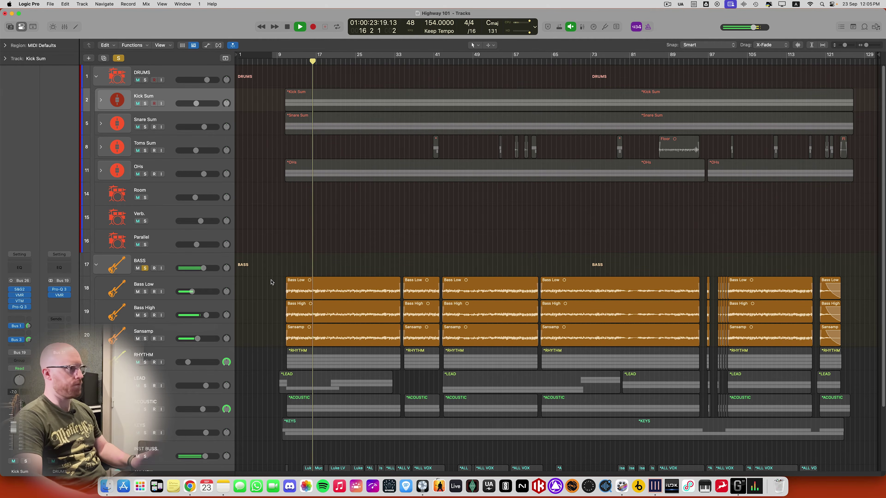
{"action": "key", "text": "space"}
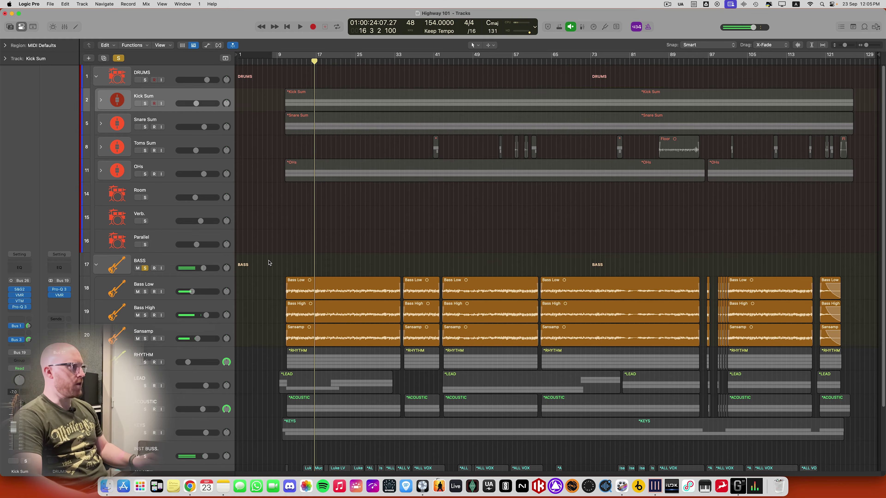
Show the mixer and play the soloed bass against its channel meters
{"action": "key", "text": "x"}
{"action": "key", "text": "x"}
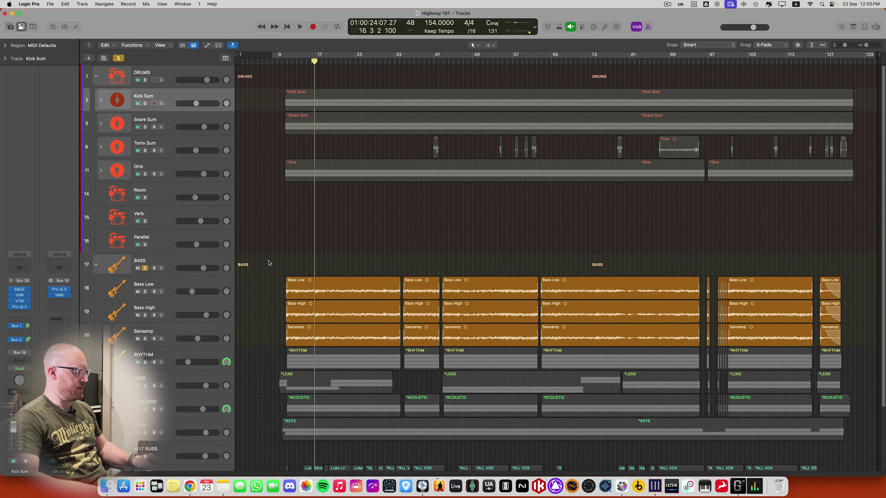
{"action": "key", "text": "x"}
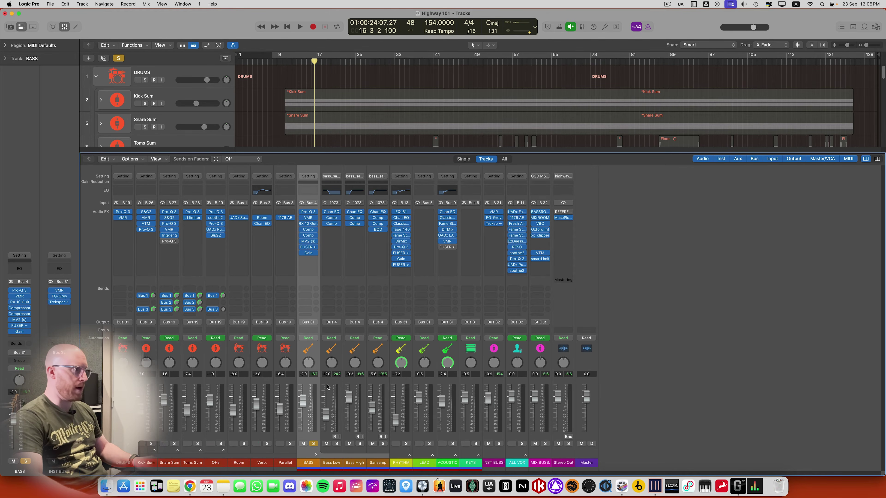
{"action": "key", "text": "space"}
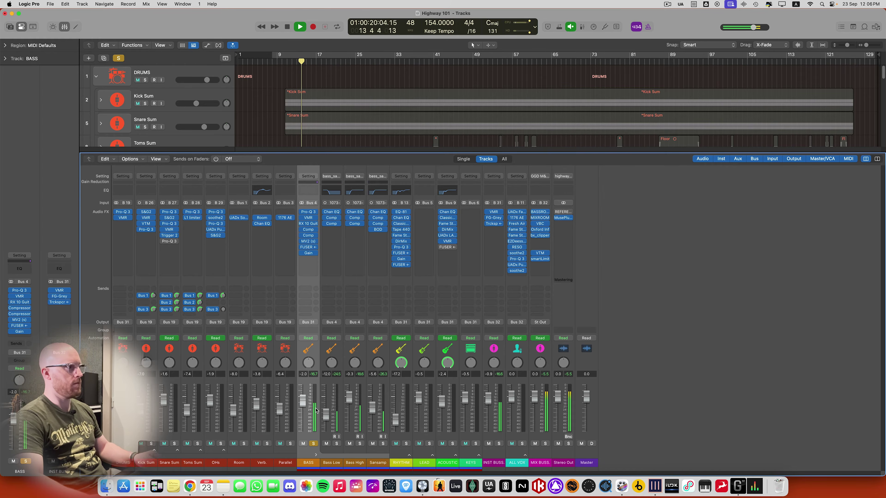
{"action": "key", "text": "space"}
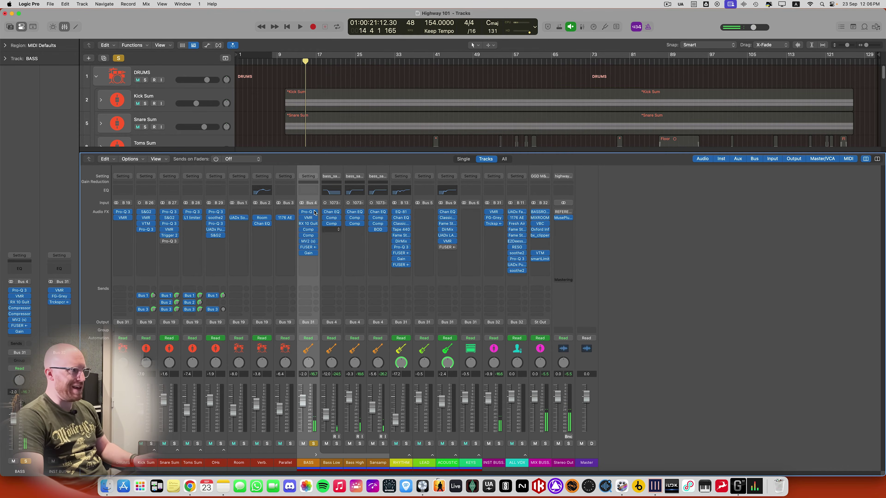
Try switching the BASS channel and its Pro-Q 3 plug-in to mono
{"action": "left_click", "coordinate": [302, 203]}
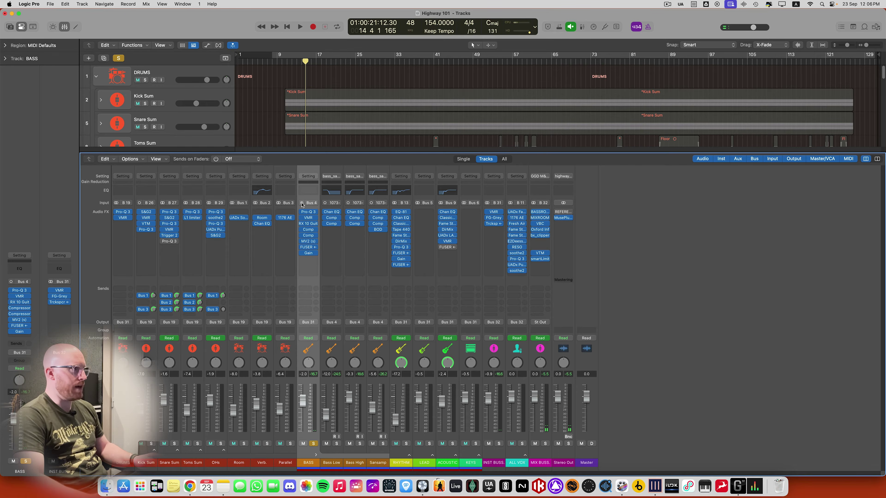
{"action": "left_click", "coordinate": [316, 213]}
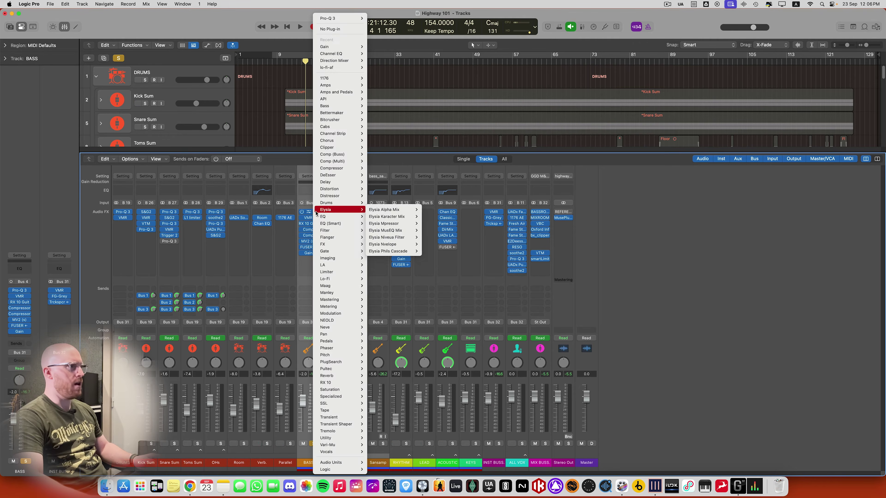
{"action": "mouse_move", "coordinate": [337, 22]}
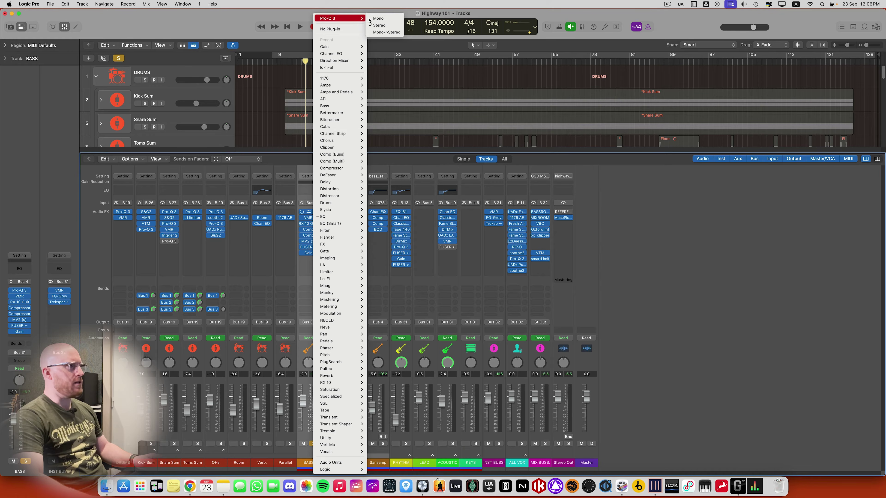
{"action": "left_click", "coordinate": [383, 19]}
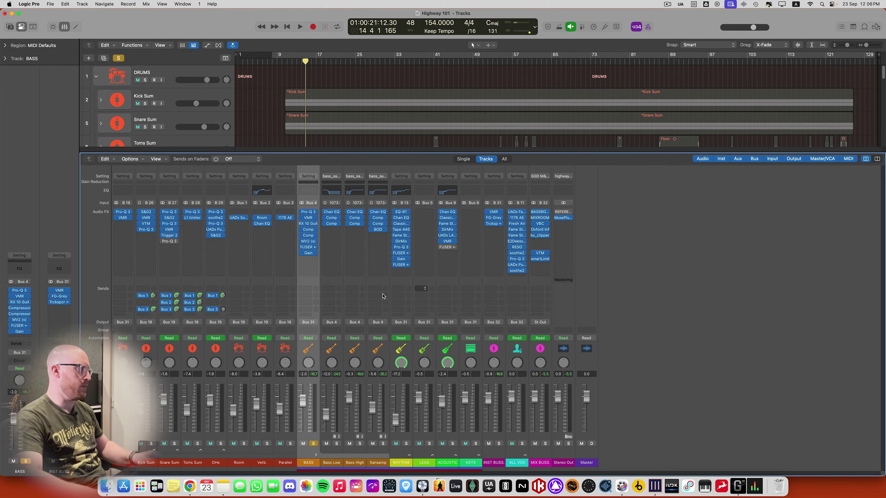
Solo Kick Sum together with BASS and play the two back
{"action": "left_click", "coordinate": [152, 444]}
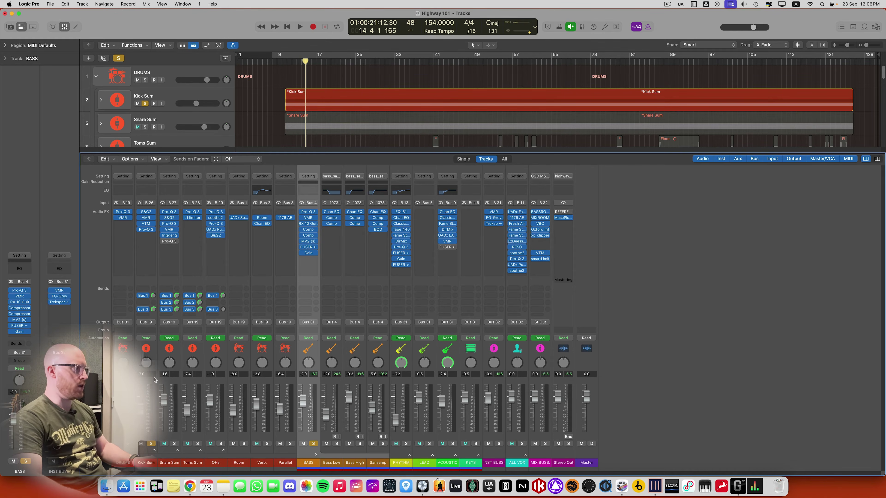
{"action": "left_click", "coordinate": [155, 450]}
{"action": "left_click", "coordinate": [154, 450]}
{"action": "key", "text": "space"}
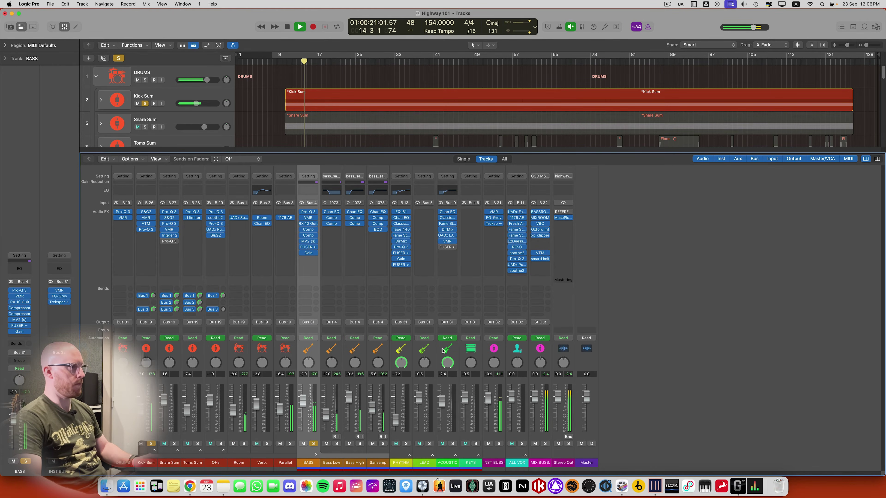
{"action": "key", "text": "space"}
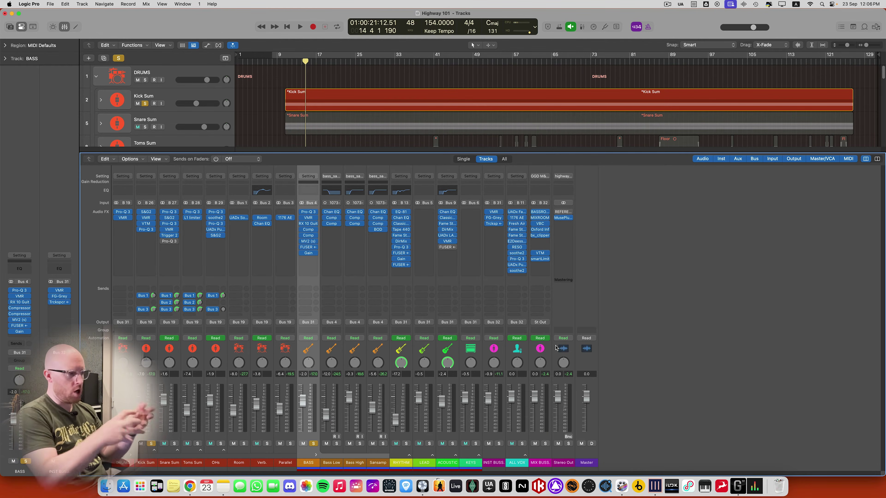
Insert the Direction Mixer plug-in below Gain on the BASS channel
{"action": "key", "text": "ctrl+alt+super+m"}
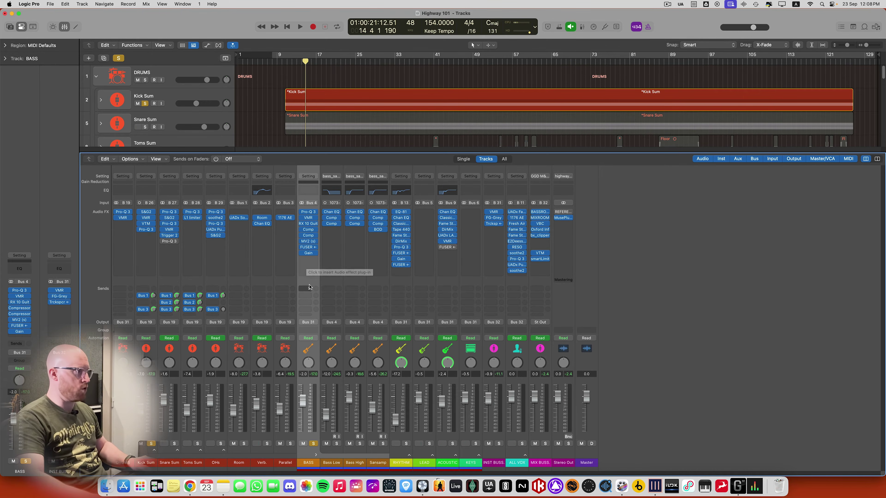
{"action": "left_click", "coordinate": [308, 264]}
{"action": "type", "text": "binaural"}
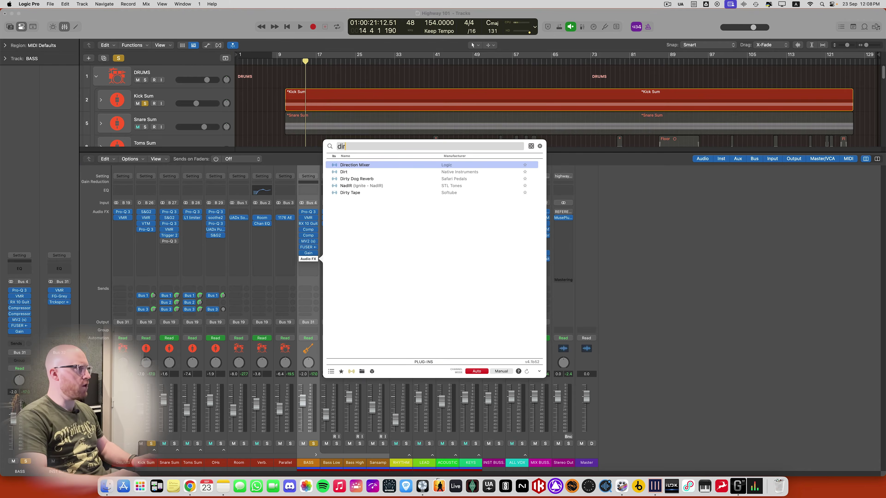
{"action": "key", "text": "Escape"}
{"action": "left_click", "coordinate": [308, 265]}
{"action": "mouse_move", "coordinate": [311, 469]}
{"action": "mouse_move", "coordinate": [362, 421]}
{"action": "left_click", "coordinate": [418, 427]}
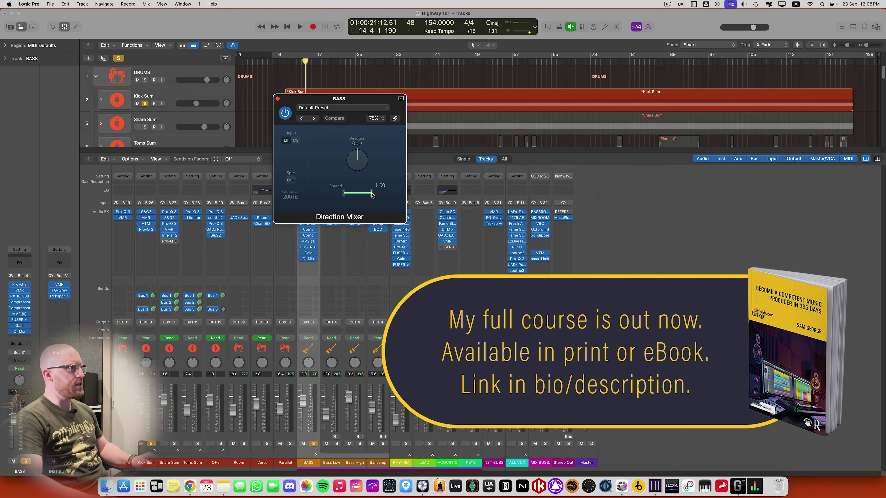
Set the Direction Mixer's spread to 0.00 and turn on its Split with the crossover at 150 Hz
{"action": "left_click_drag", "start_coordinate": [372, 196], "coordinate": [353, 196]}
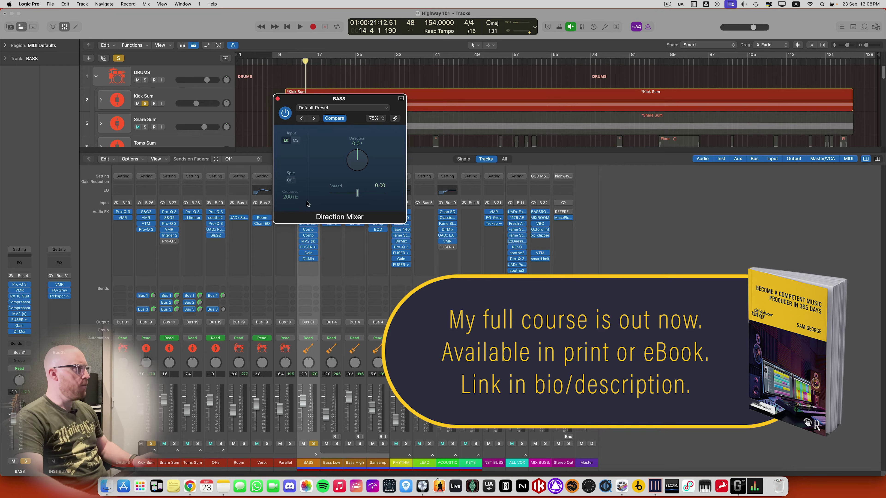
{"action": "left_click", "coordinate": [292, 179]}
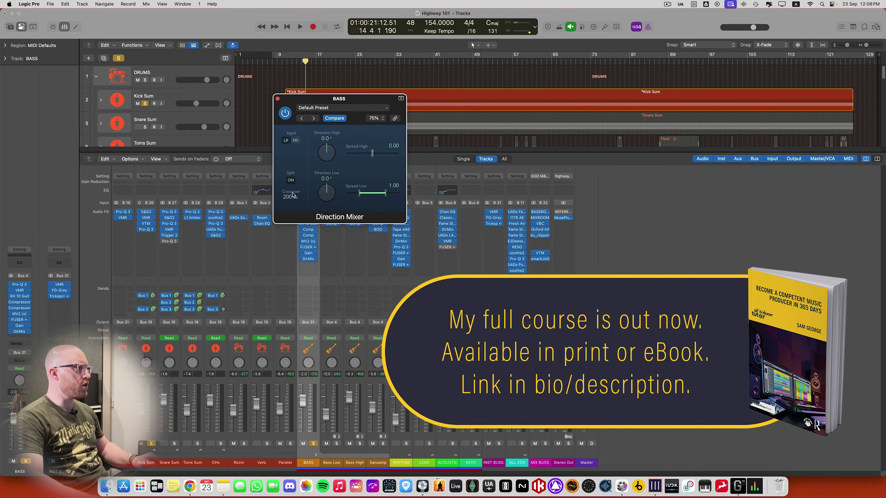
{"action": "double_click", "coordinate": [287, 196]}
{"action": "type", "text": "150"}
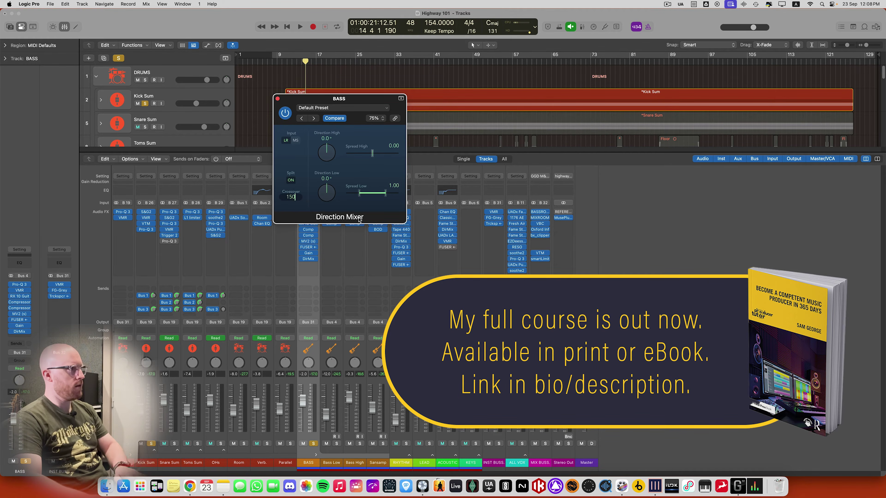
{"action": "key", "text": "Return"}
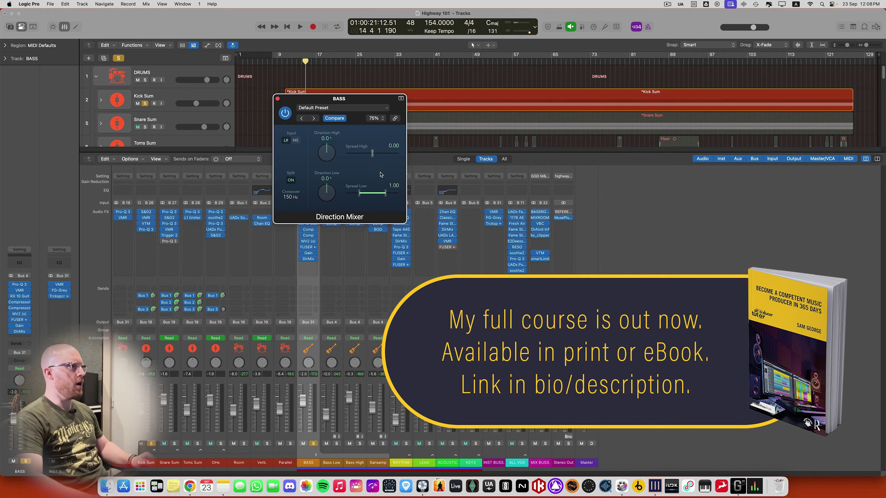
Set Spread High to 1.00 and Spread Low to 0.00 with the input on LR, and close the Direction Mixer
{"action": "left_click", "coordinate": [372, 153], "text": "alt"}
{"action": "left_click_drag", "start_coordinate": [384, 190], "coordinate": [362, 187]}
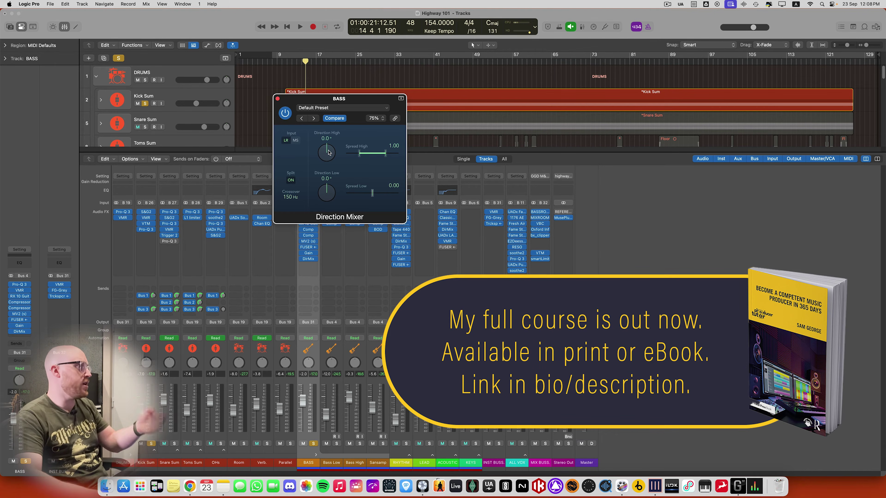
{"action": "left_click", "coordinate": [297, 142]}
{"action": "left_click", "coordinate": [287, 141]}
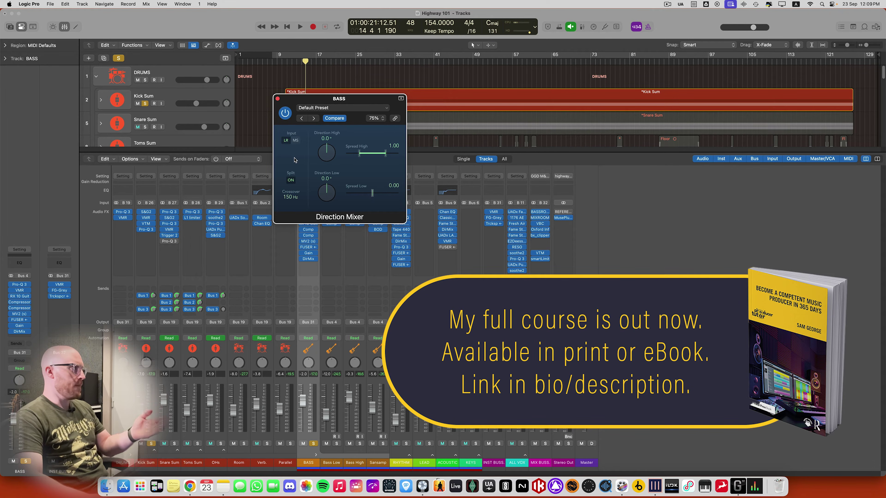
{"action": "key", "text": "super+w"}
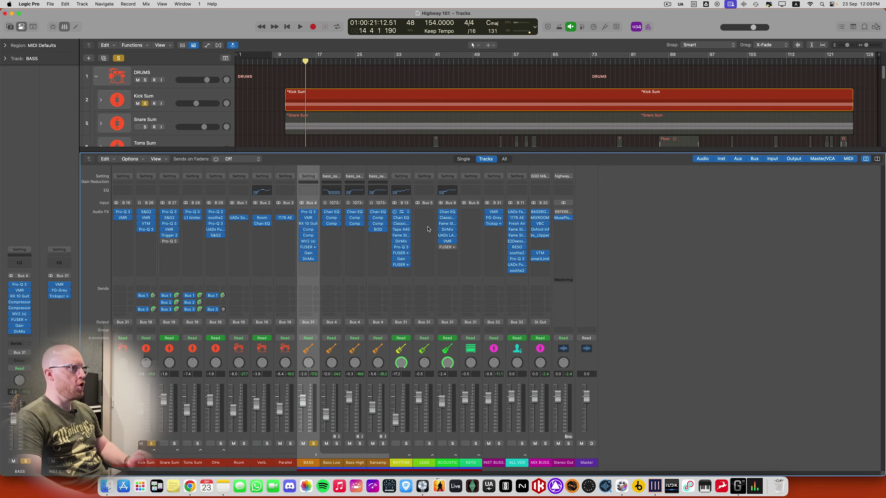
Insert the bx_digital V3 equalizer in the empty slot below bx_clipper on the MIX BUSS channel
{"action": "left_click", "coordinate": [540, 246]}
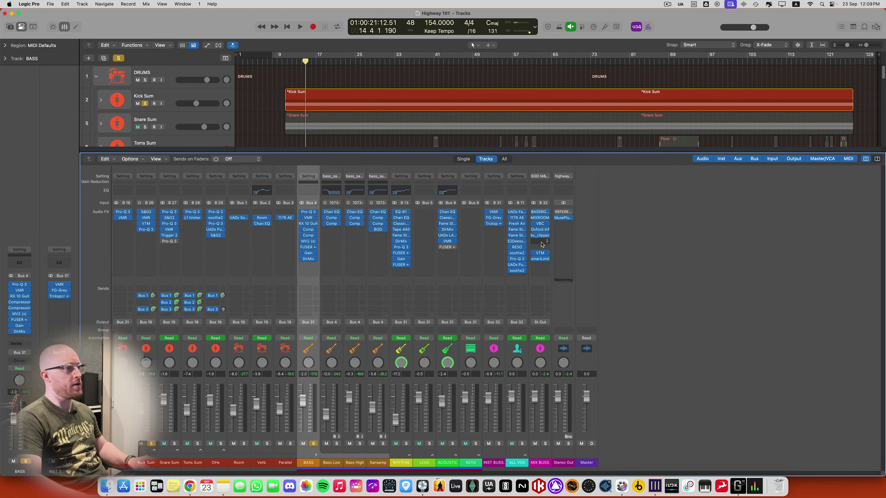
{"action": "type", "text": "v3"}
{"action": "key", "text": "Return"}
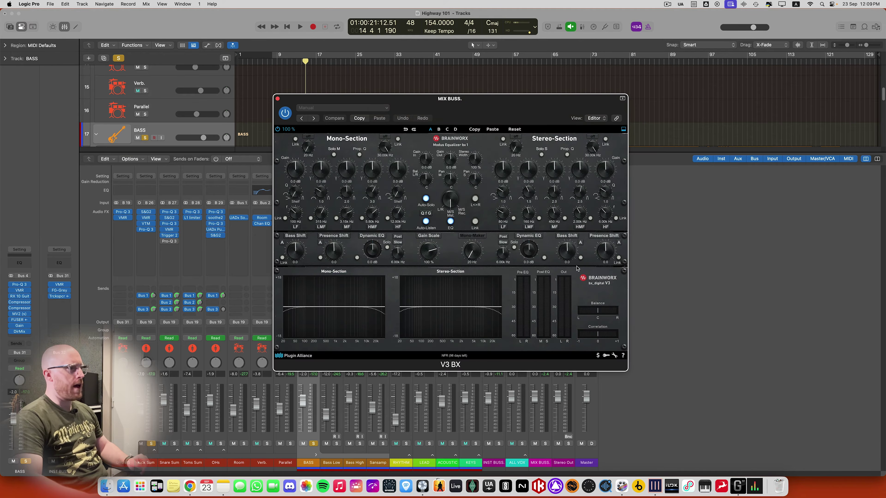
Set bx_digital V3's Mono-Maker to about 148 Hz, close the equalizer and remove it from the MIX BUSS channel
{"action": "left_click_drag", "start_coordinate": [470, 252], "coordinate": [473, 238]}
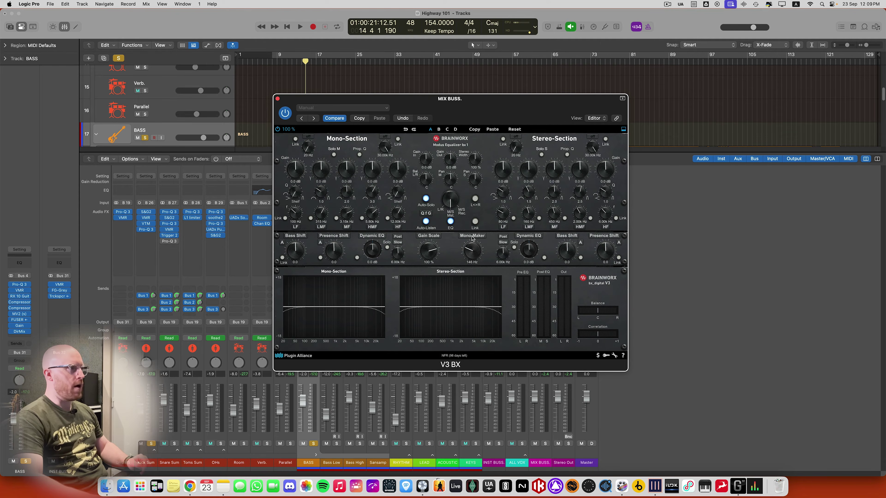
{"action": "left_click", "coordinate": [278, 99]}
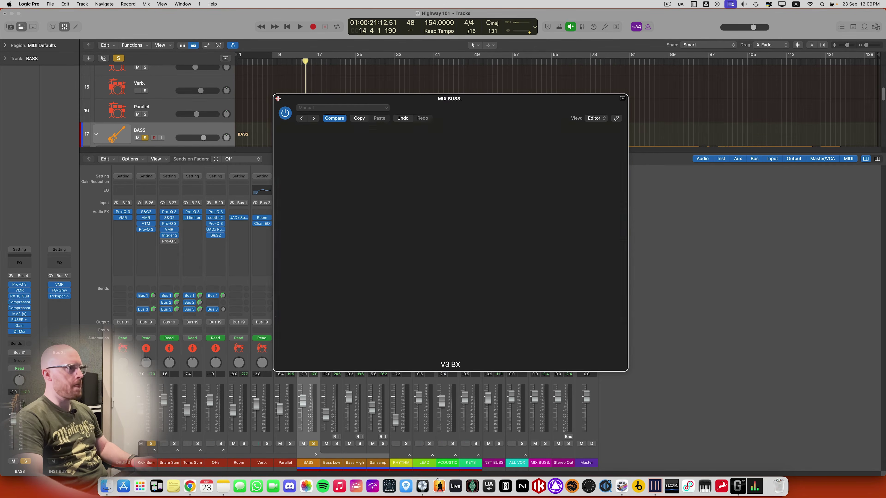
{"action": "left_click", "coordinate": [547, 241]}
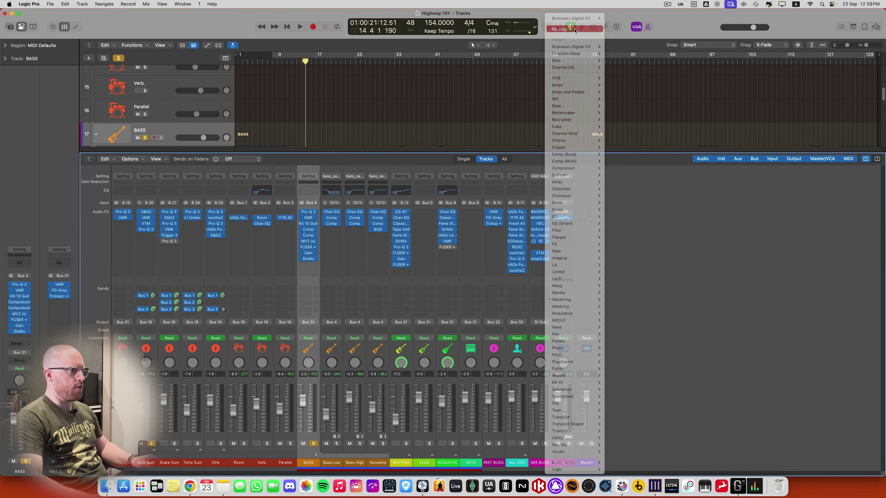
Insert the Shadow Hills Class A Mastering Comp in the empty slot below bx_clipper on the MIX BUSS channel
{"action": "right_click", "coordinate": [539, 243]}
{"action": "type", "text": "shad"}
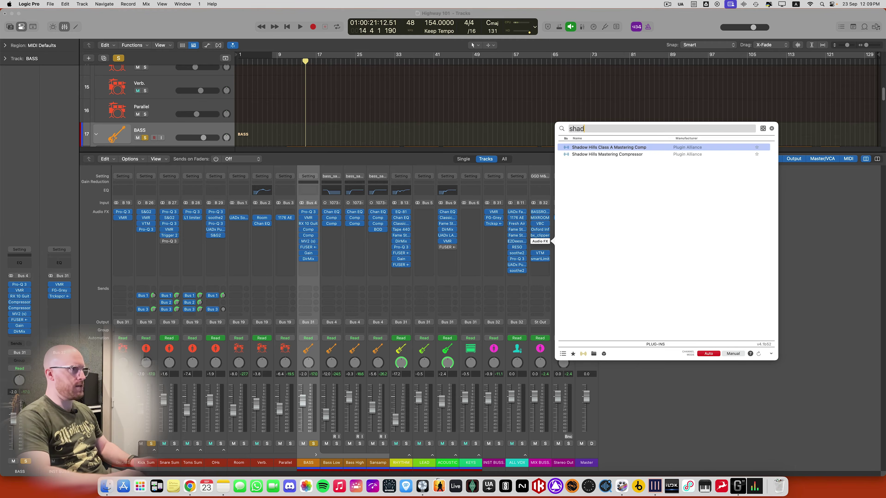
{"action": "key", "text": "Return"}
{"action": "left_click", "coordinate": [684, 461]}
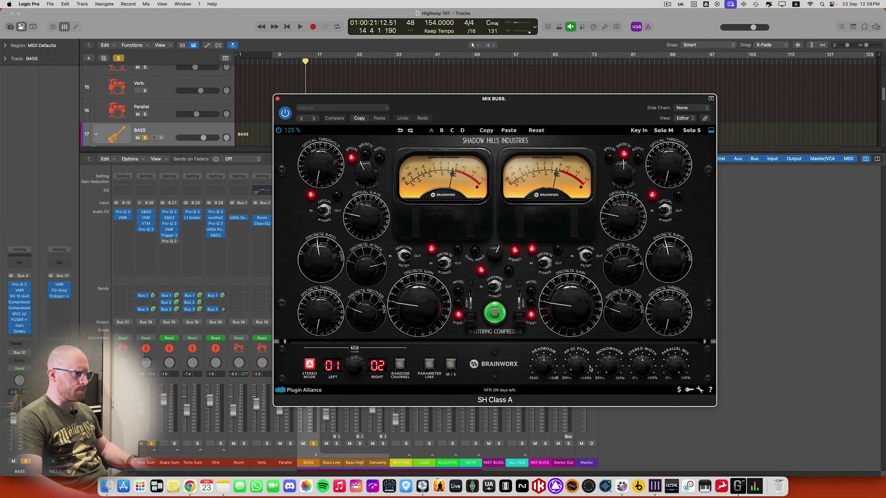
Set the Shadow Hills compressor's Monomaker to about 121 Hz, close it and remove it from the MIX BUSS channel
{"action": "left_click_drag", "start_coordinate": [615, 375], "coordinate": [614, 343]}
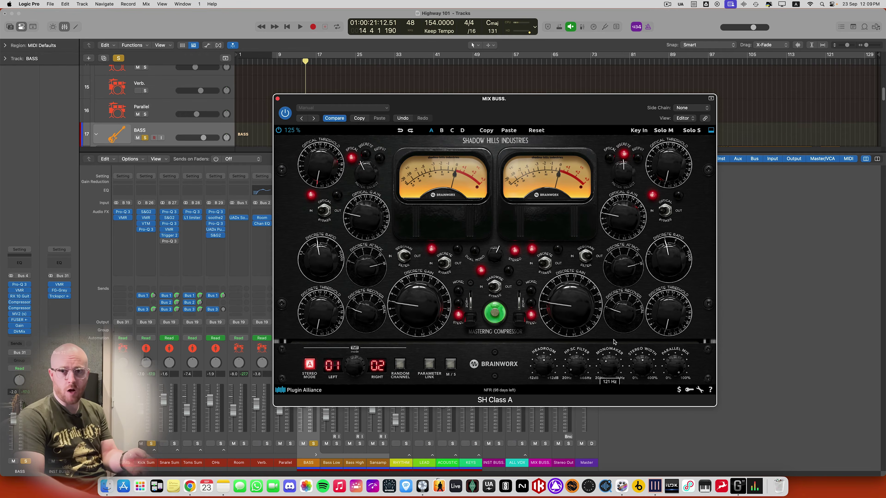
{"action": "key", "text": "super+w"}
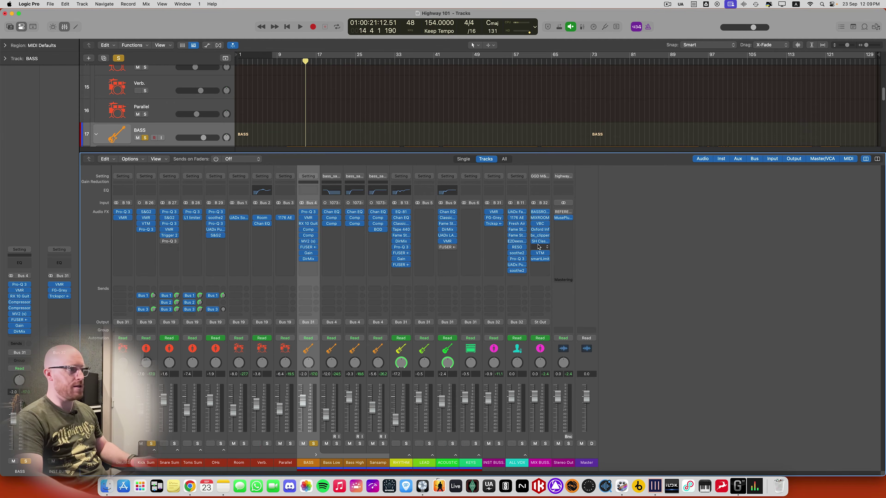
{"action": "left_click", "coordinate": [549, 243]}
{"action": "left_click", "coordinate": [572, 23]}
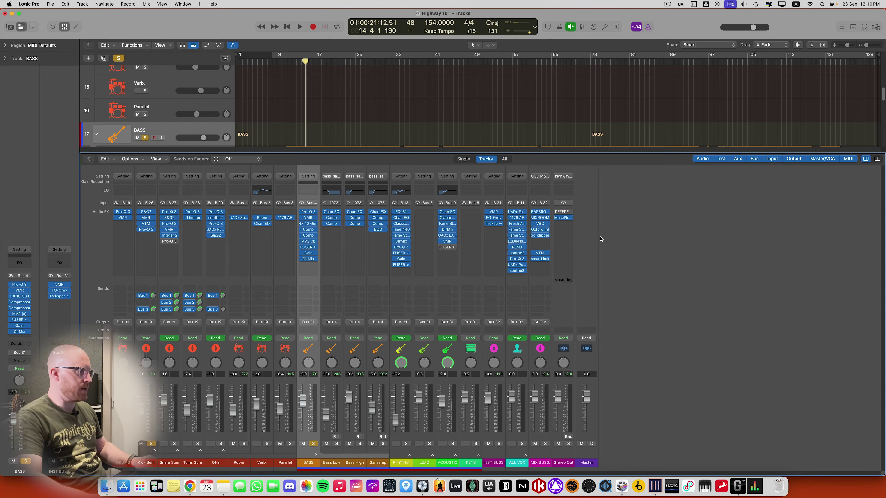
Remove the Direction Mixer from the BASS channel and hide the mixer
{"action": "left_click", "coordinate": [311, 259]}
{"action": "left_click", "coordinate": [312, 258]}
{"action": "key", "text": "x"}
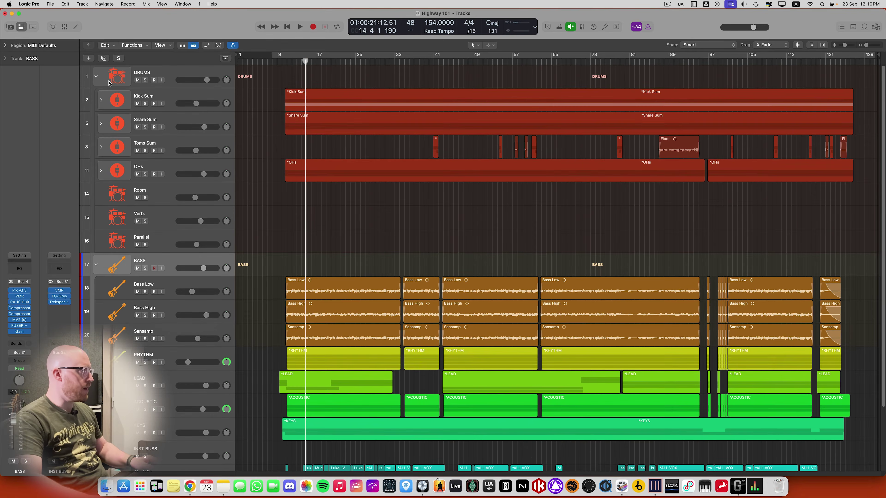
Collapse all the track stacks and expand only the RHYTHM and ACOUSTIC stacks
{"action": "left_click", "coordinate": [96, 76], "text": "alt"}
{"action": "left_click", "coordinate": [96, 123]}
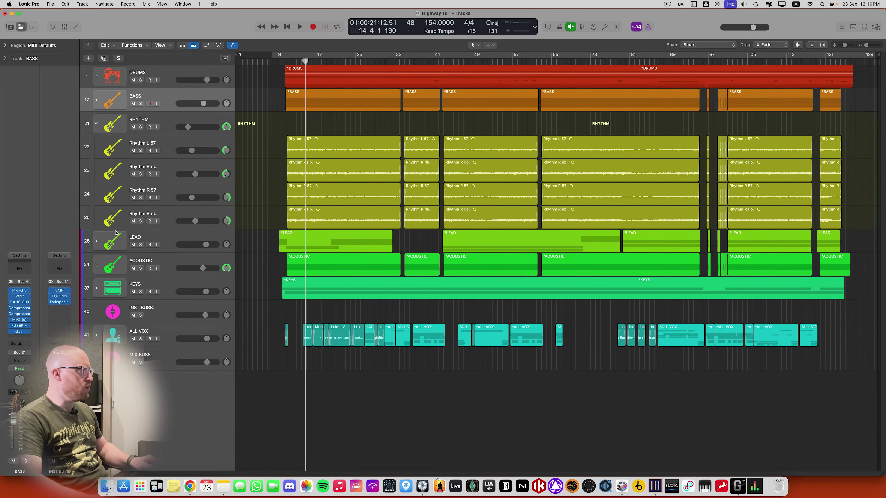
{"action": "left_click", "coordinate": [95, 265]}
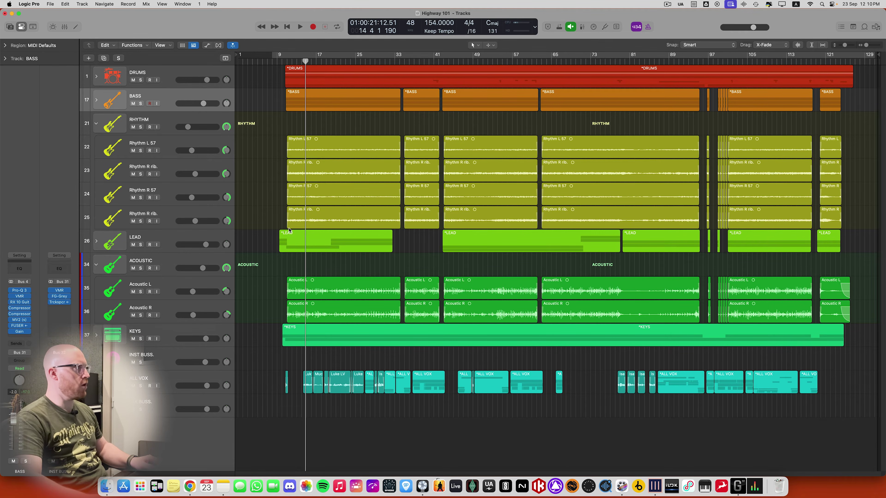
Solo the RHYTHM stack and listen to it from the start of its first regions
{"action": "left_click", "coordinate": [174, 130]}
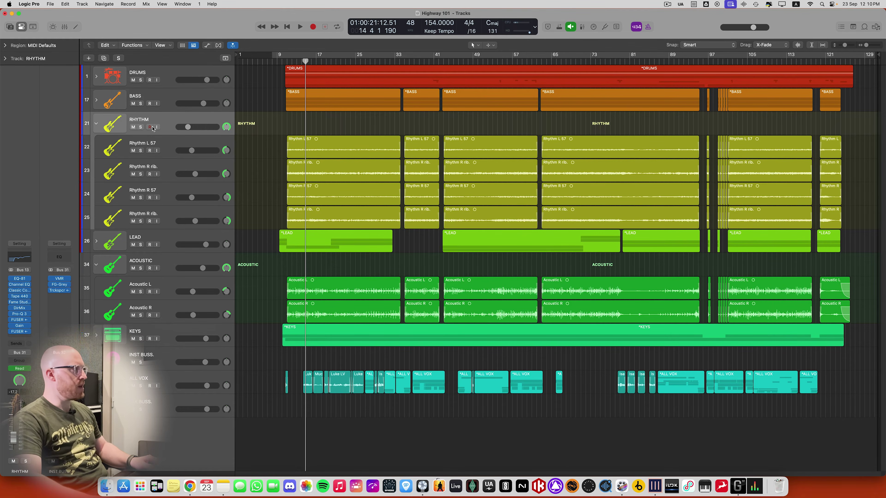
{"action": "left_click", "coordinate": [141, 127]}
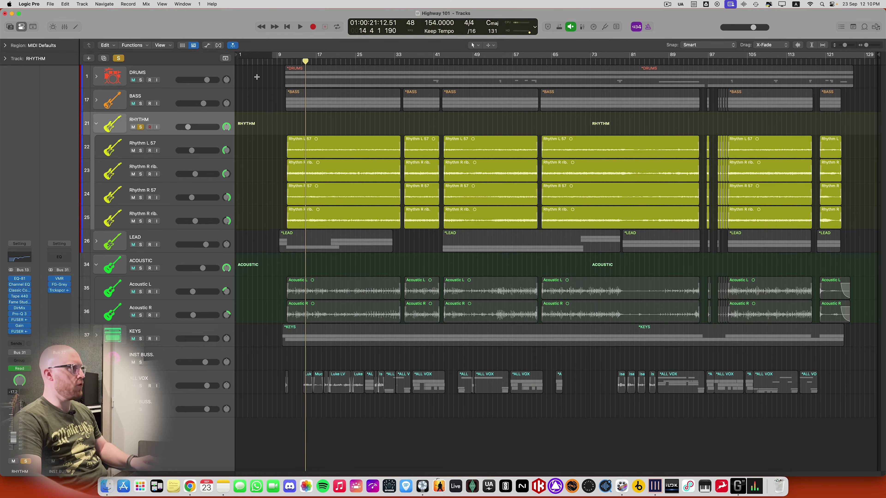
{"action": "left_click", "coordinate": [287, 63]}
{"action": "key", "text": "space"}
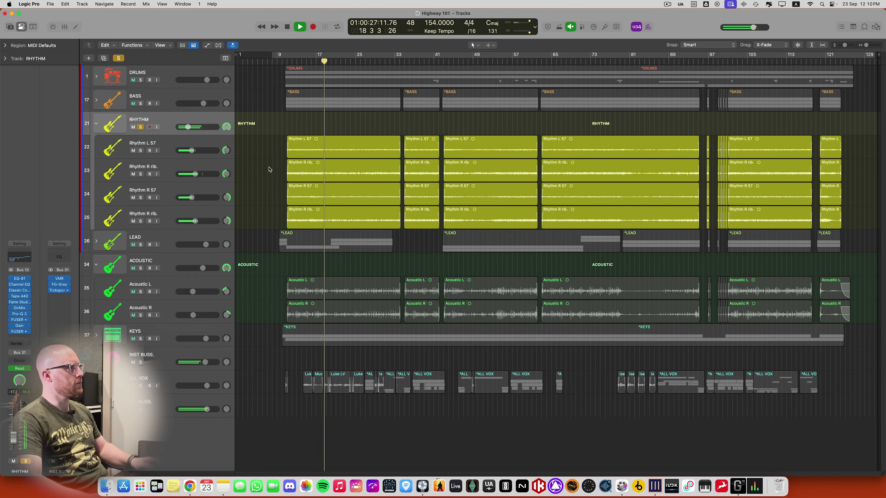
{"action": "key", "text": "space"}
Examine the panning of the rhythm guitar tracks Rhythm L 57 and Rhythm R rib., and of Acoustic L and Acoustic R
{"action": "left_click", "coordinate": [176, 147]}
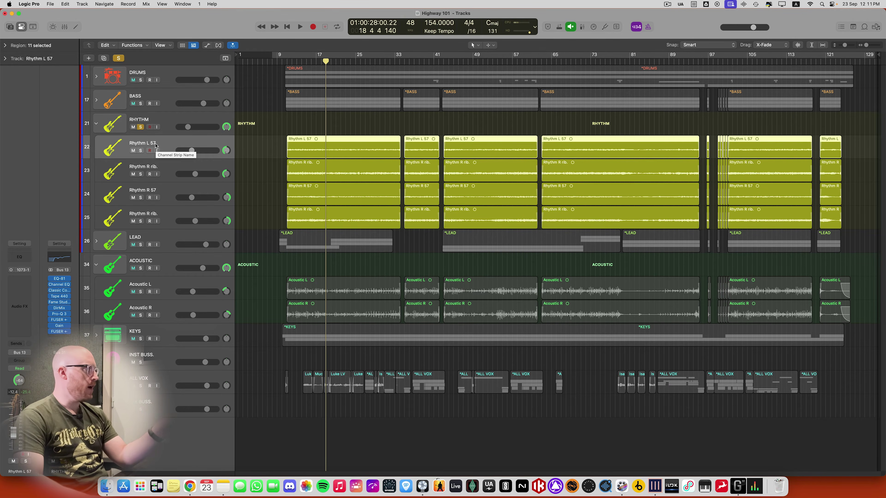
{"action": "left_click", "coordinate": [160, 169]}
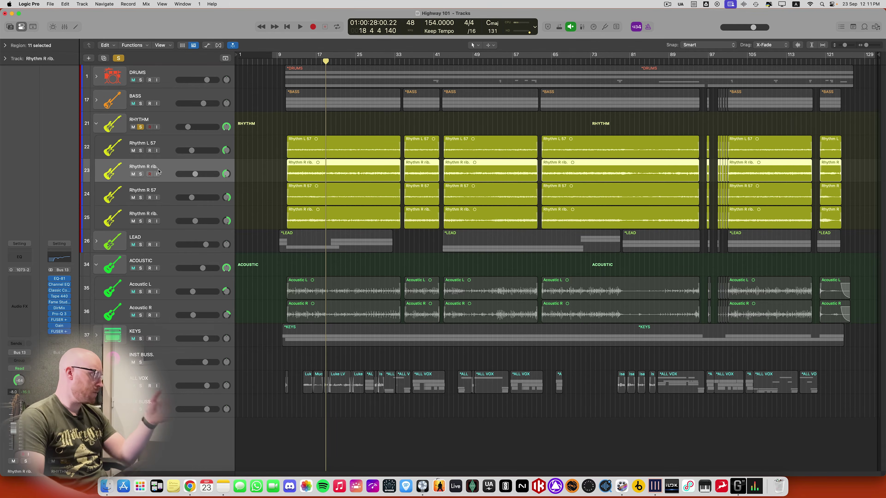
{"action": "left_click", "coordinate": [169, 146]}
{"action": "left_click", "coordinate": [166, 168]}
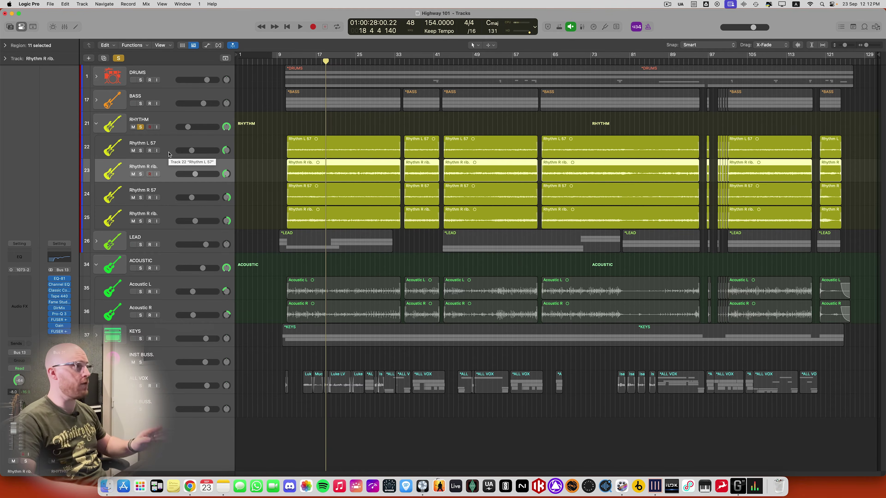
{"action": "left_click", "coordinate": [170, 288]}
{"action": "left_click", "coordinate": [165, 305]}
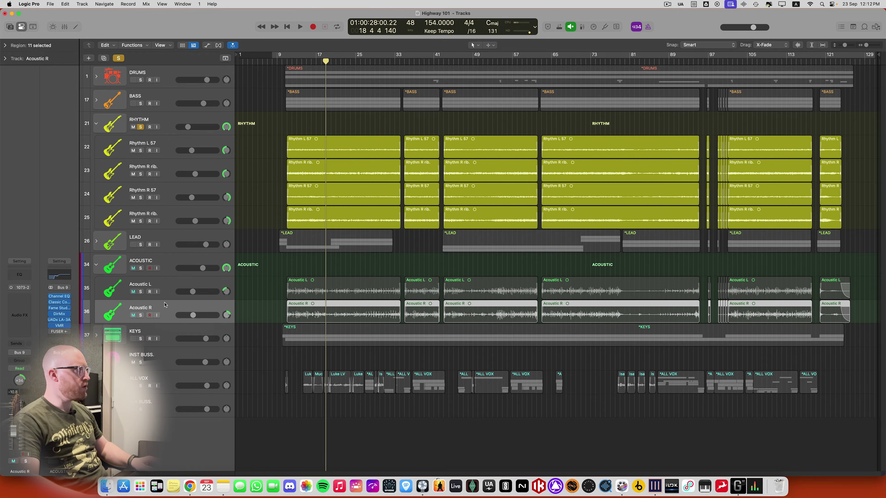
{"action": "left_click", "coordinate": [167, 289]}
Solo the ACOUSTIC stack in place of RHYTHM, listen to it, clear the solo and deselect the regions
{"action": "left_click", "coordinate": [140, 269]}
{"action": "left_click", "coordinate": [141, 127]}
{"action": "key", "text": "shift+space"}
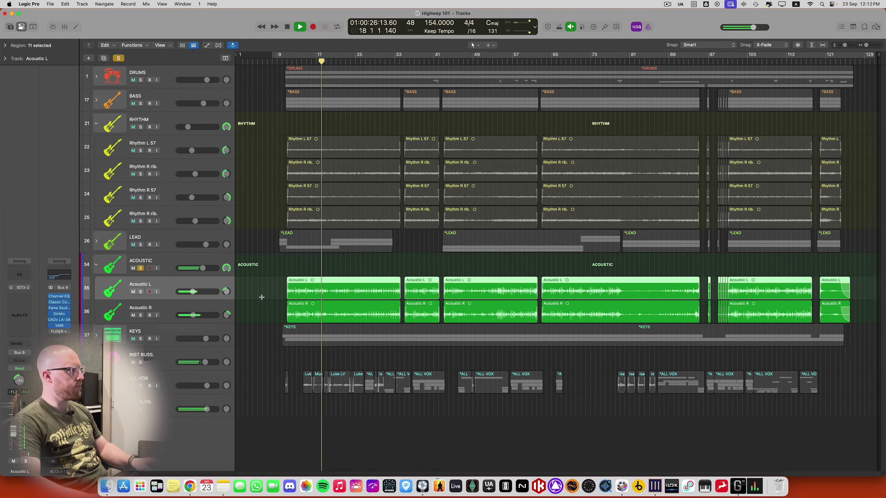
{"action": "key", "text": "space"}
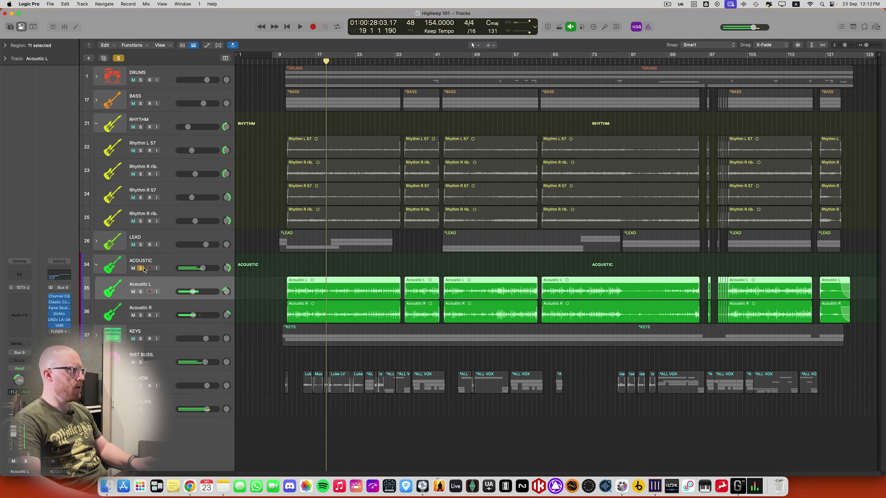
{"action": "left_click", "coordinate": [141, 268]}
{"action": "left_click", "coordinate": [255, 286]}
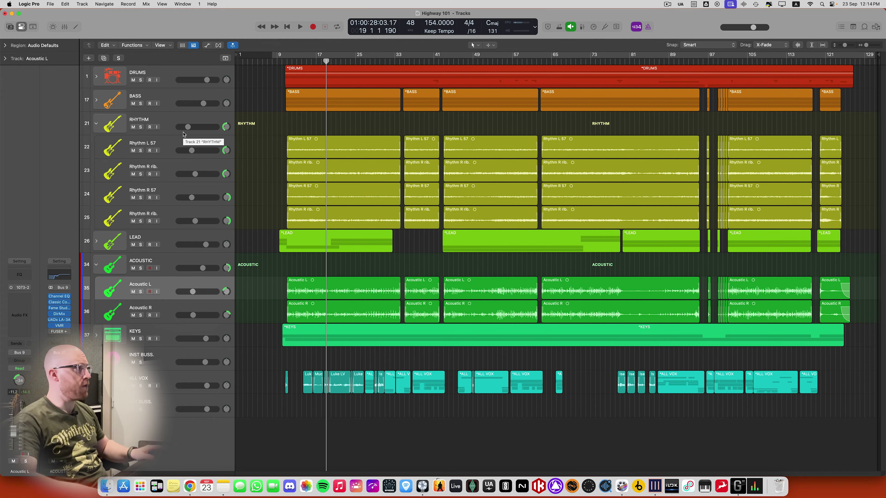
Expand the KEYS stack, enlarge the tracks and examine the panning of the organ and piano tracks
{"action": "left_click", "coordinate": [97, 336]}
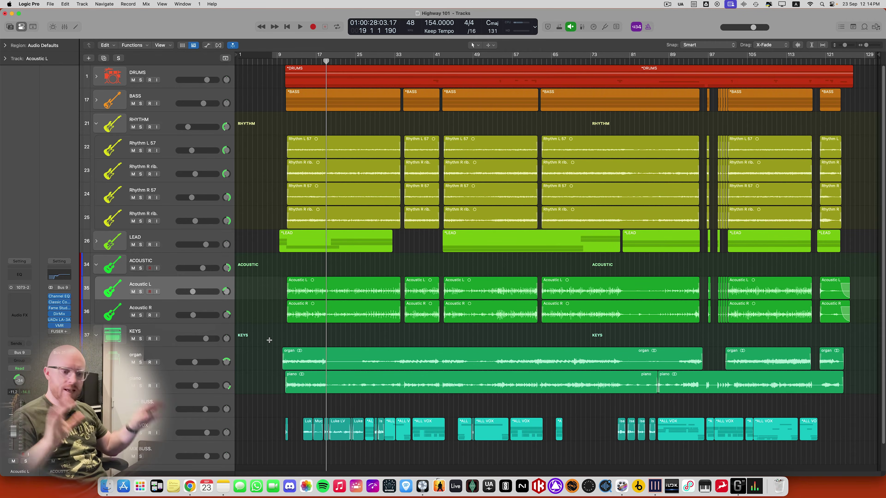
{"action": "scroll", "coordinate": [269, 341], "scroll_direction": "up", "scroll_amount": 10}
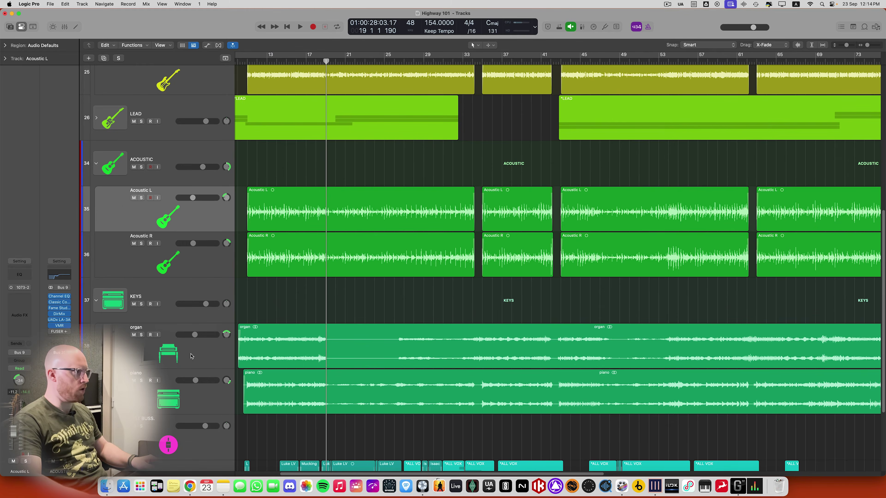
{"action": "left_click", "coordinate": [192, 356]}
{"action": "left_click", "coordinate": [200, 401]}
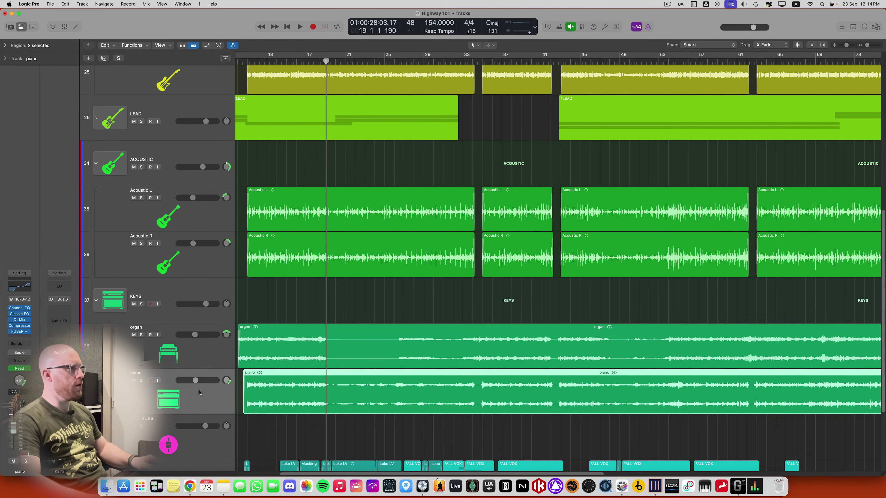
{"action": "left_click", "coordinate": [204, 352]}
Solo the RHYTHM stack together with the organ track and listen to a short passage
{"action": "scroll", "coordinate": [204, 352], "scroll_direction": "up", "scroll_amount": 10}
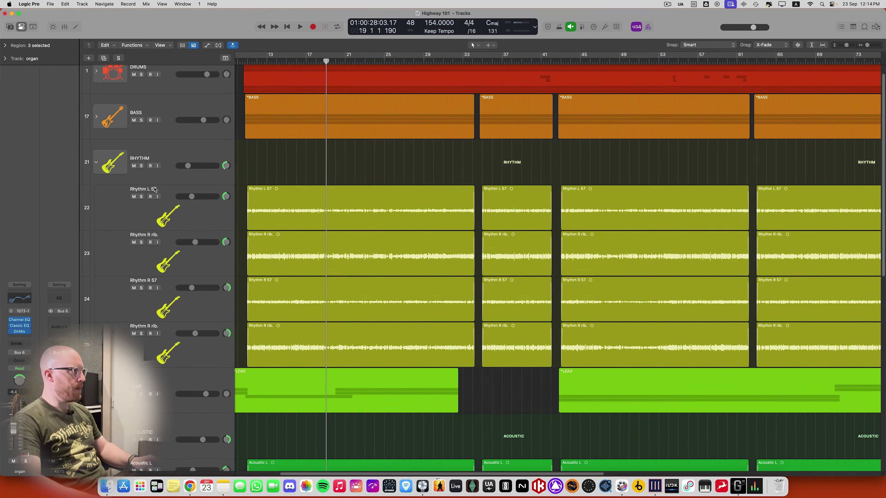
{"action": "left_click", "coordinate": [141, 166]}
{"action": "scroll", "coordinate": [225, 246], "scroll_direction": "down", "scroll_amount": 15}
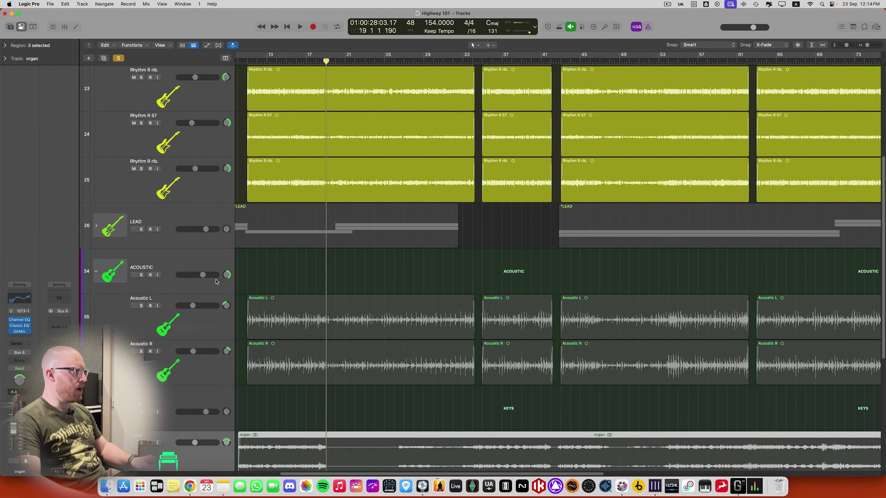
{"action": "left_click", "coordinate": [141, 354]}
{"action": "key", "text": "space"}
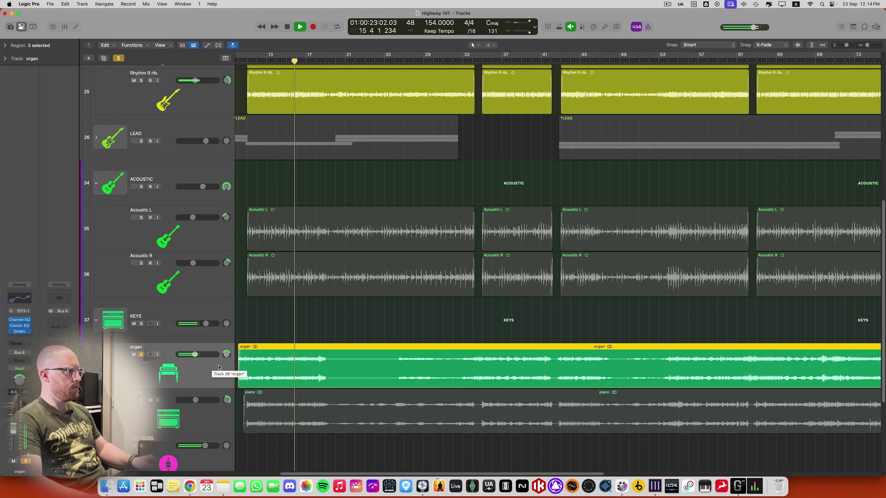
{"action": "key", "text": "space"}
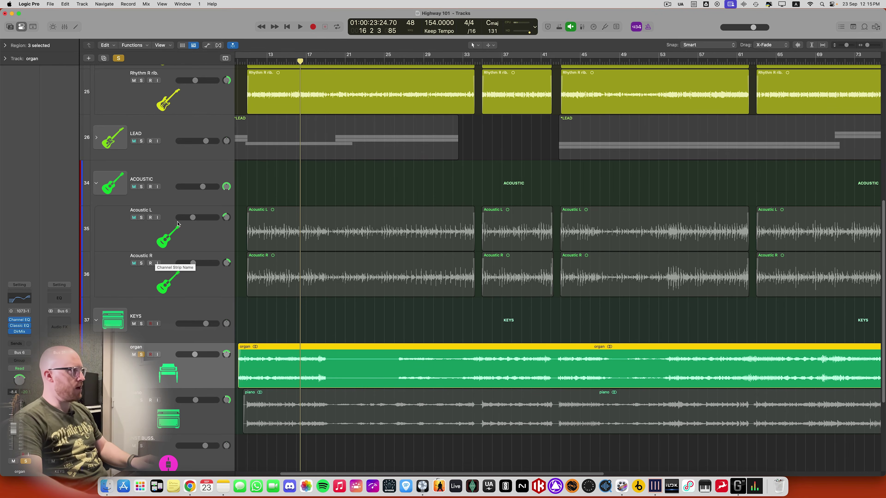
Add the ACOUSTIC stack to the soloed tracks and listen to the passage again
{"action": "left_click", "coordinate": [142, 186]}
{"action": "key", "text": "space"}
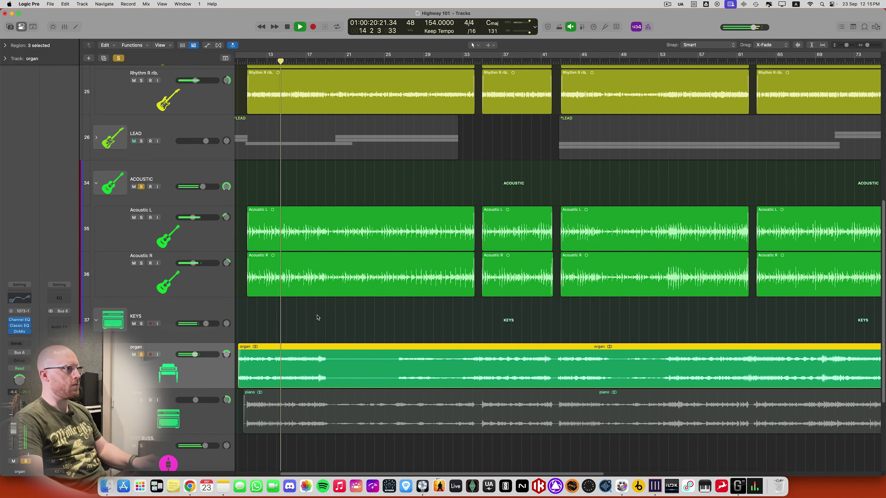
{"action": "key", "text": "space"}
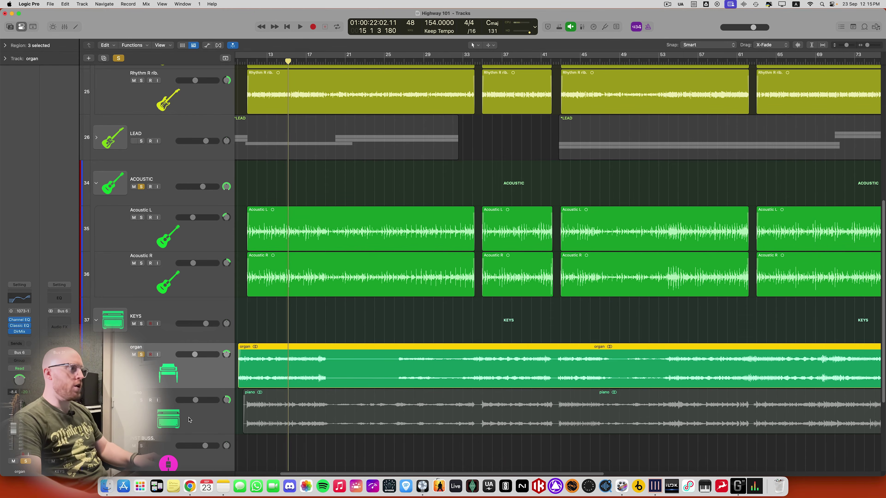
Add the piano track to the soloed RHYTHM, ACOUSTIC and organ tracks and listen to the passage
{"action": "left_click", "coordinate": [206, 416]}
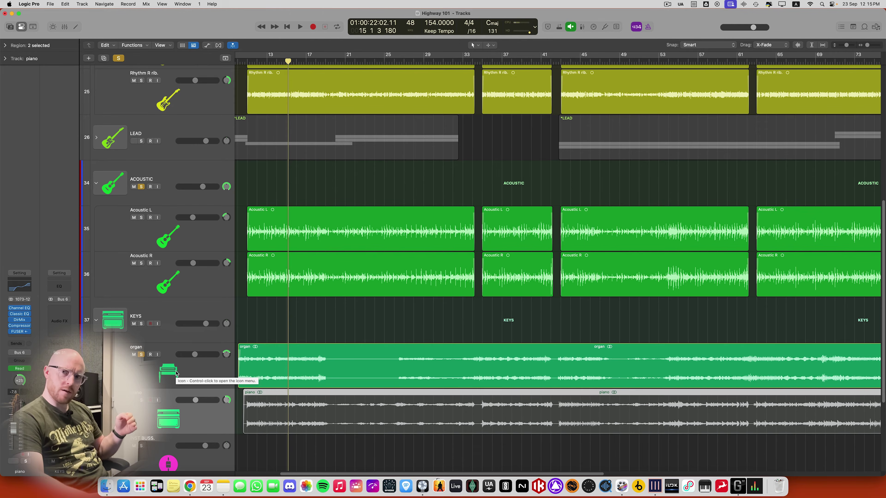
{"action": "left_click", "coordinate": [260, 442]}
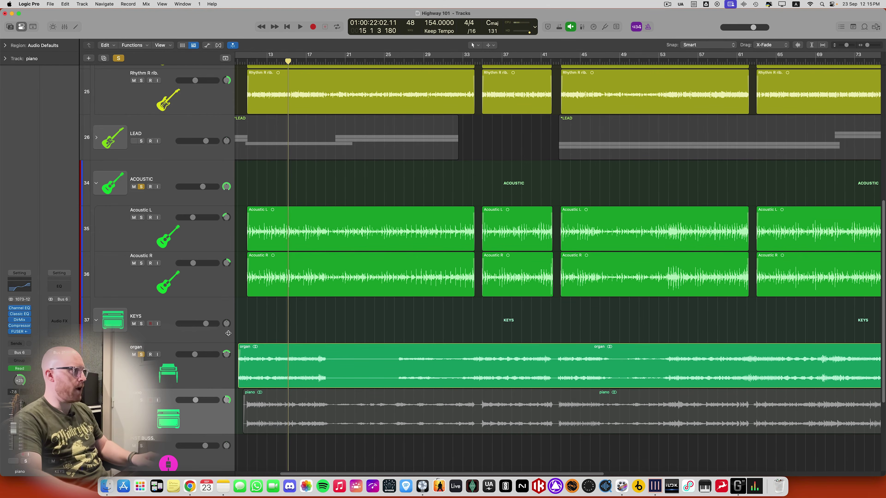
{"action": "left_click", "coordinate": [141, 401]}
{"action": "key", "text": "space"}
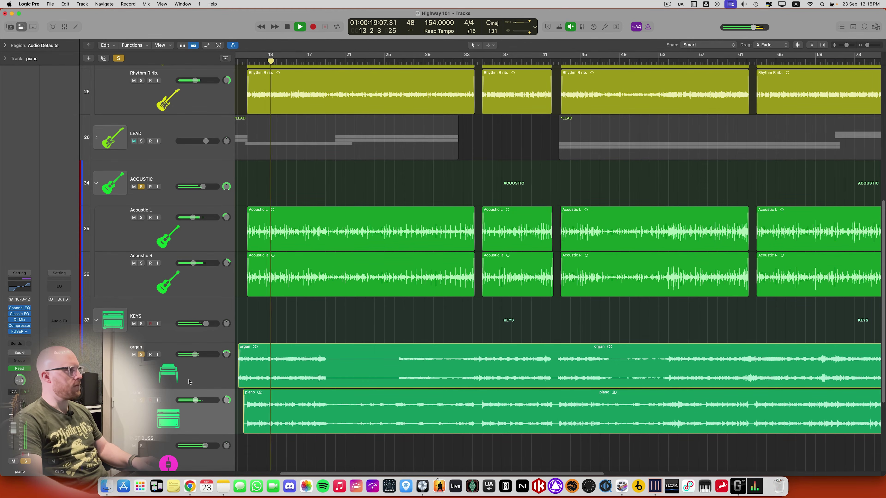
Clear the solo on the organ, ACOUSTIC and RHYTHM tracks, keep only the piano soloed, and stop playback
{"action": "left_click", "coordinate": [141, 355]}
{"action": "left_click", "coordinate": [141, 187]}
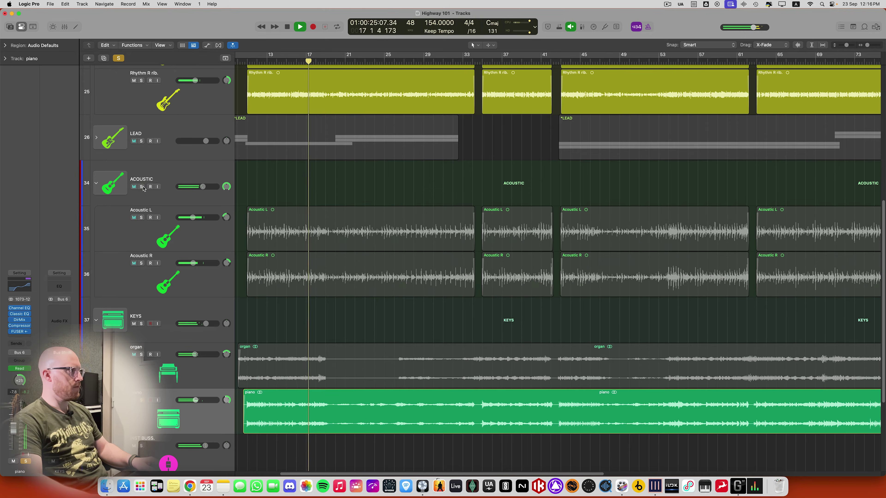
{"action": "scroll", "coordinate": [119, 128], "scroll_direction": "up", "scroll_amount": 5}
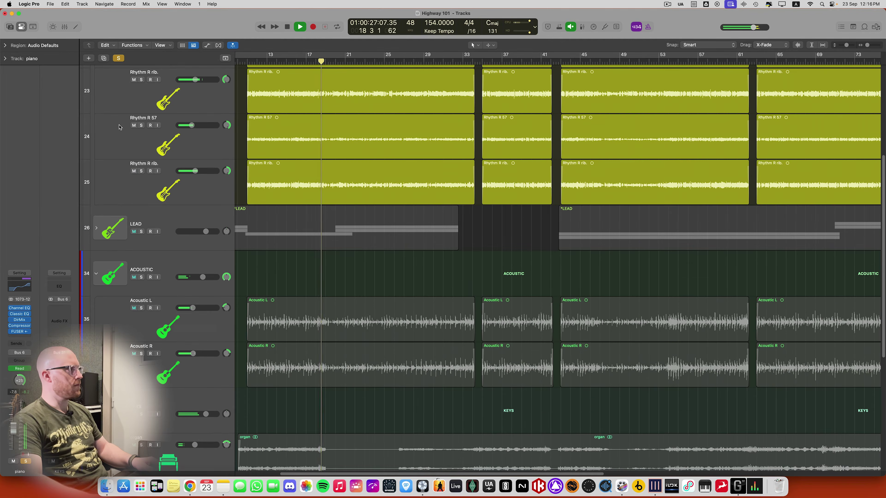
{"action": "scroll", "coordinate": [119, 127], "scroll_direction": "up", "scroll_amount": 3}
{"action": "key", "text": "space"}
{"action": "left_click", "coordinate": [141, 114]}
Expand the LEAD stack and solo its second lead guitar sub-stack together with the piano
{"action": "scroll", "coordinate": [179, 211], "scroll_direction": "down", "scroll_amount": 4}
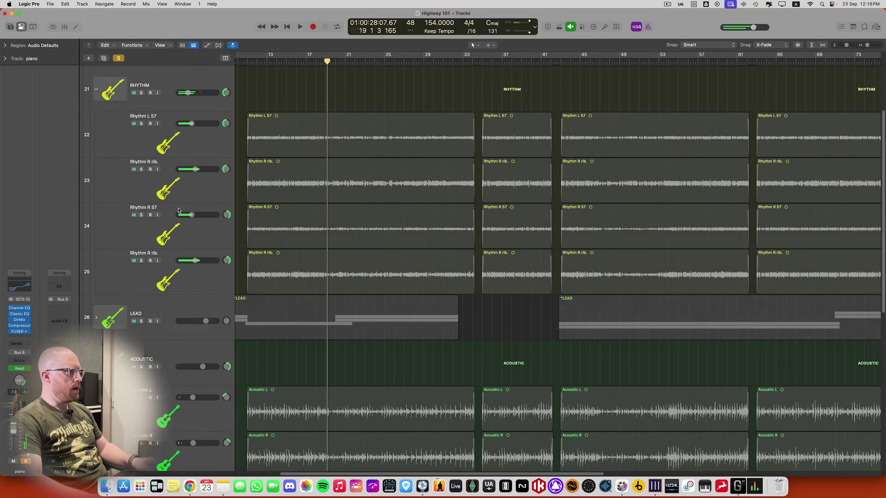
{"action": "scroll", "coordinate": [178, 211], "scroll_direction": "down", "scroll_amount": 2}
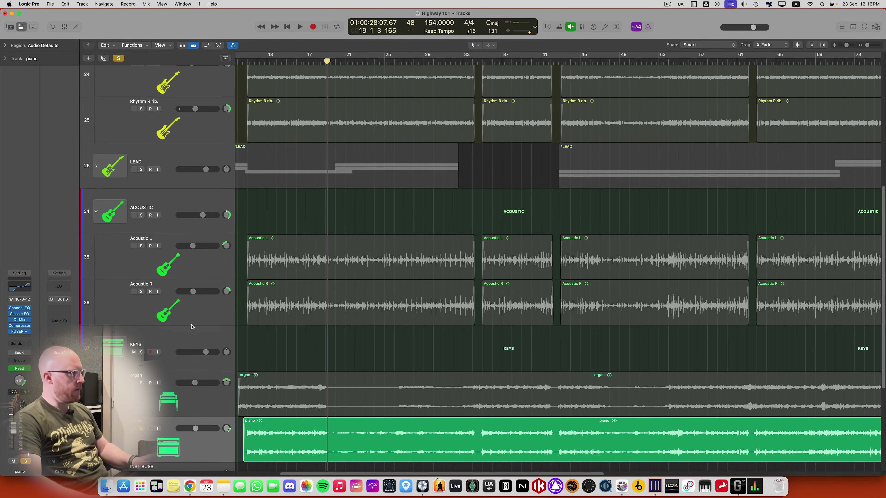
{"action": "left_click", "coordinate": [96, 166]}
{"action": "scroll", "coordinate": [146, 210], "scroll_direction": "down", "scroll_amount": 1}
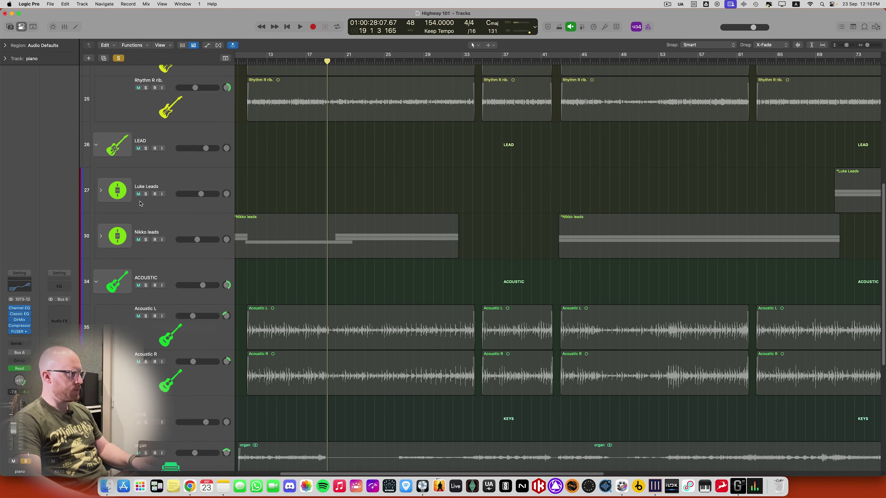
{"action": "left_click", "coordinate": [146, 239]}
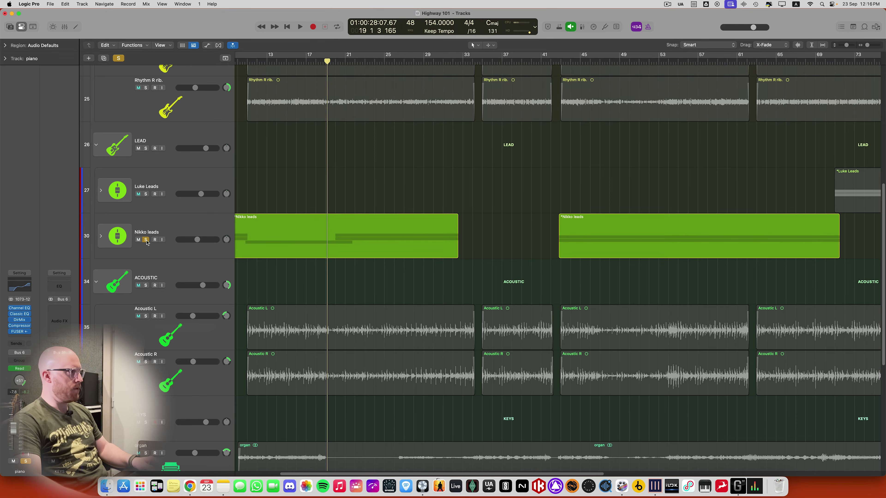
Expand the soloed lead guitar sub-stack, reduce the track height and listen to its guitars together with the piano
{"action": "left_click", "coordinate": [101, 236]}
{"action": "key", "text": "super+Up"}
{"action": "scroll", "coordinate": [323, 241], "scroll_direction": "down", "scroll_amount": 3}
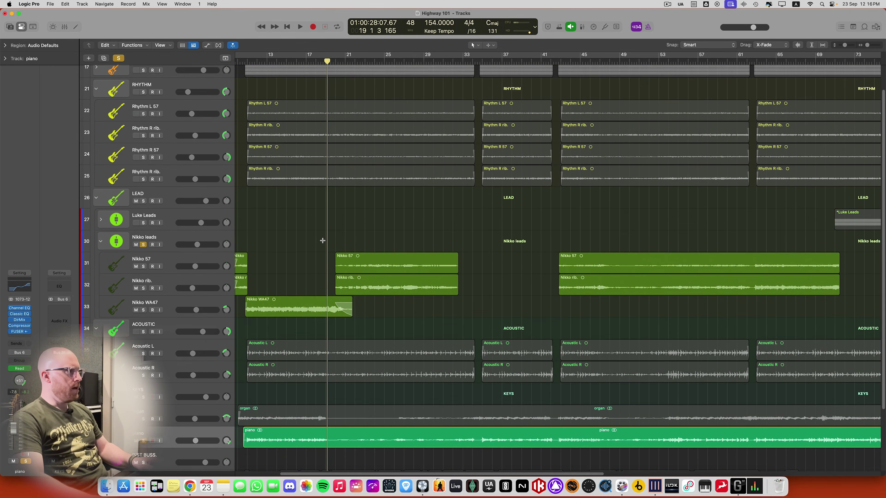
{"action": "key", "text": "space"}
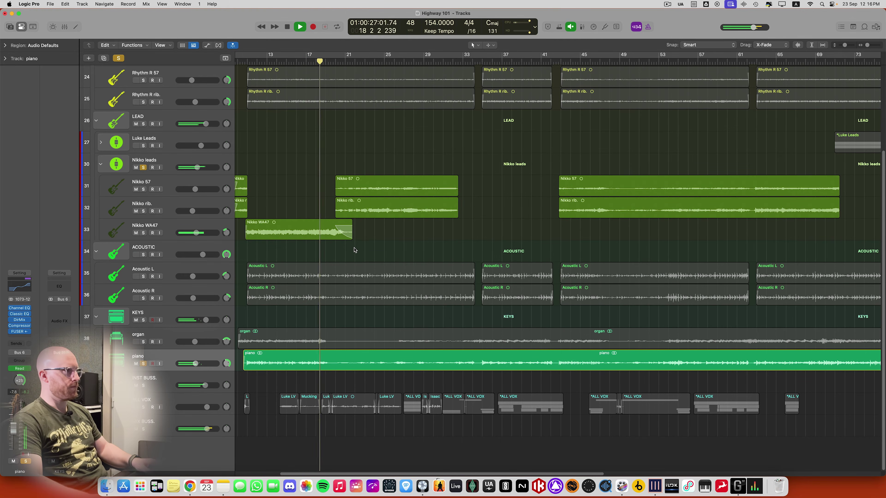
{"action": "key", "text": "space"}
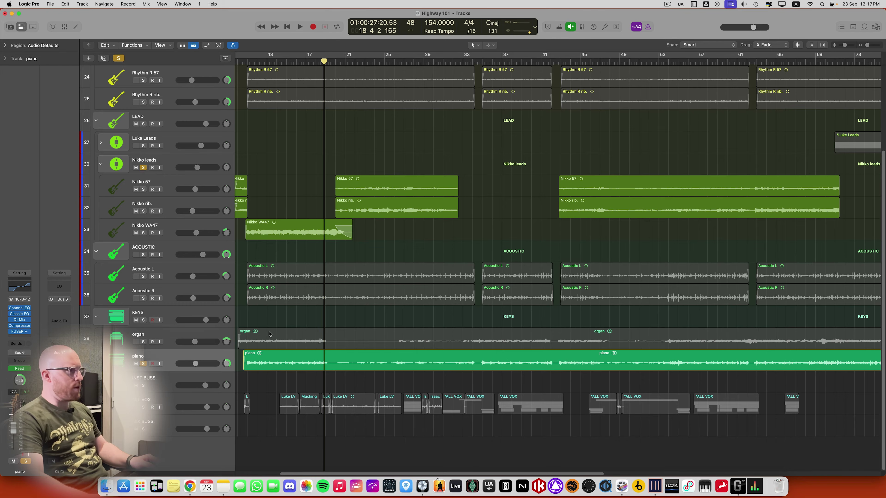
Clear the lead guitar sub-stack's solo and listen to the piano on its own
{"action": "left_click", "coordinate": [143, 168]}
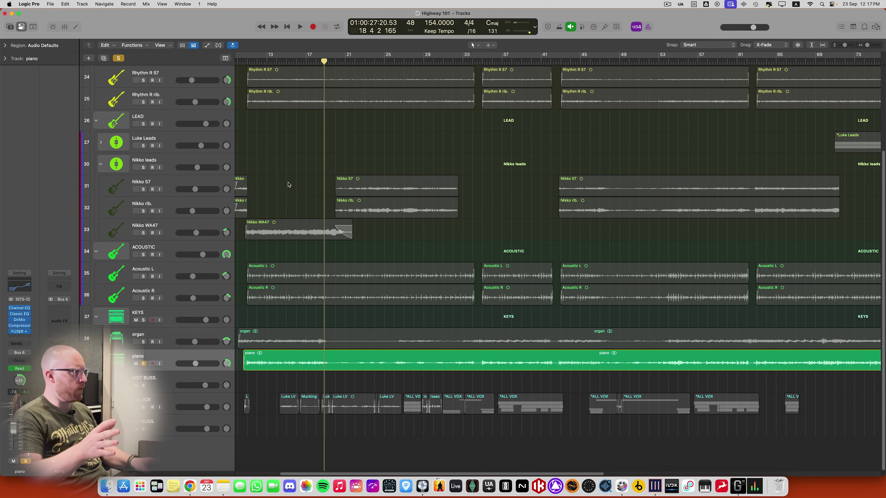
{"action": "key", "text": "shift+space"}
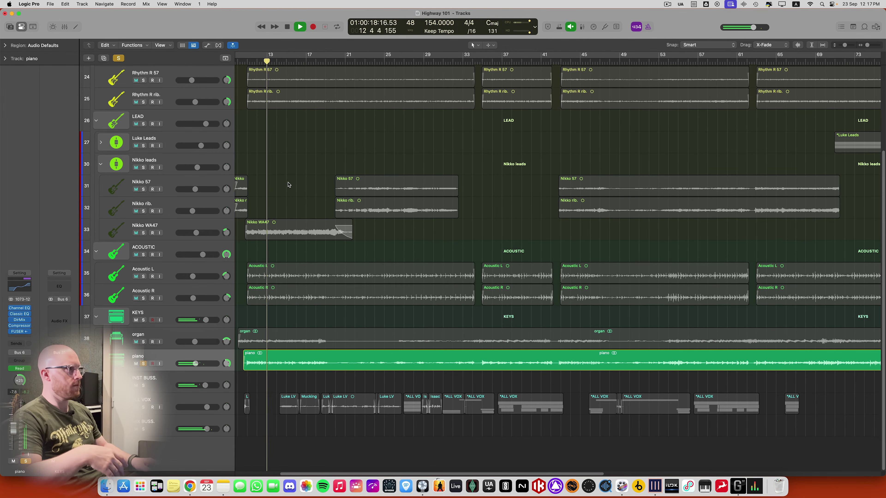
{"action": "key", "text": "space"}
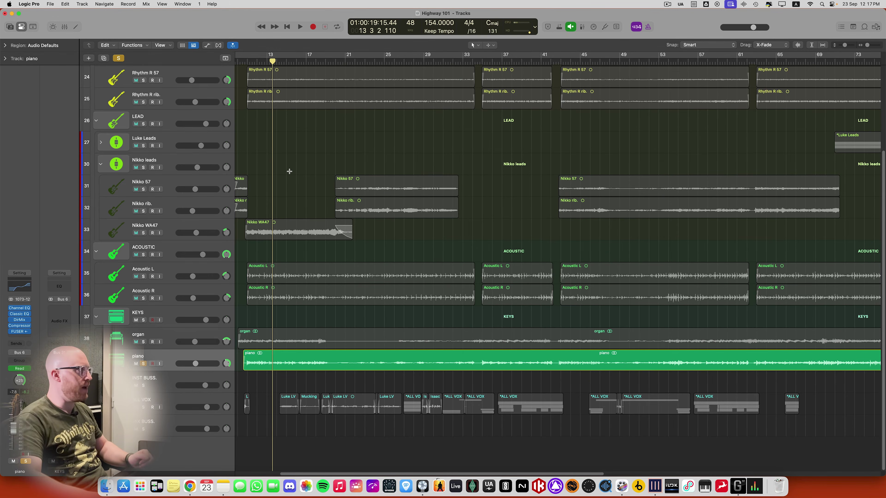
Solo the RHYTHM stack together with the piano and listen to a short passage
{"action": "scroll", "coordinate": [289, 172], "scroll_direction": "up", "scroll_amount": 6}
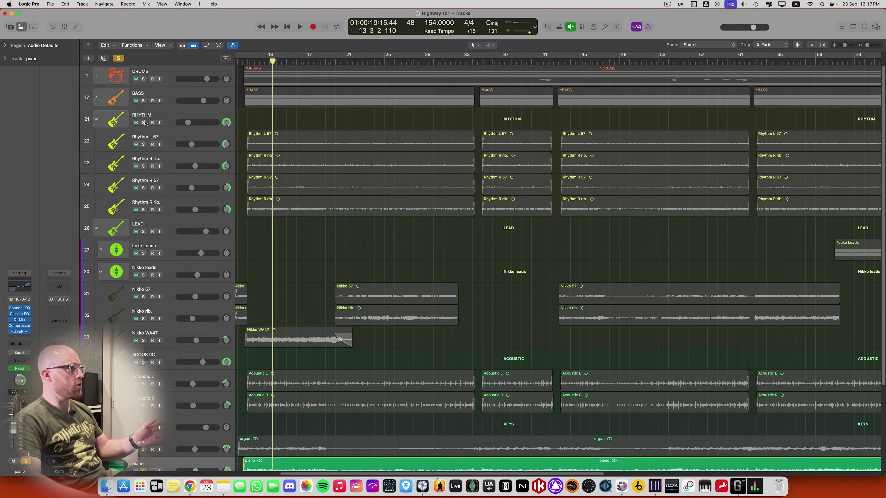
{"action": "left_click", "coordinate": [143, 122]}
{"action": "scroll", "coordinate": [270, 225], "scroll_direction": "down", "scroll_amount": 3}
{"action": "key", "text": "space"}
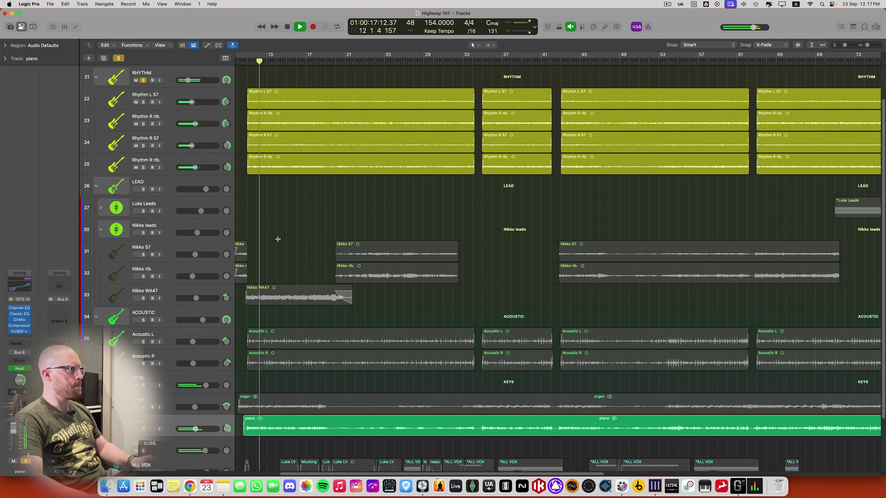
{"action": "scroll", "coordinate": [277, 238], "scroll_direction": "up", "scroll_amount": 3}
{"action": "key", "text": "space"}
Add the BASS stack to the soloed RHYTHM and piano tracks and listen to the passage again
{"action": "left_click", "coordinate": [143, 101]}
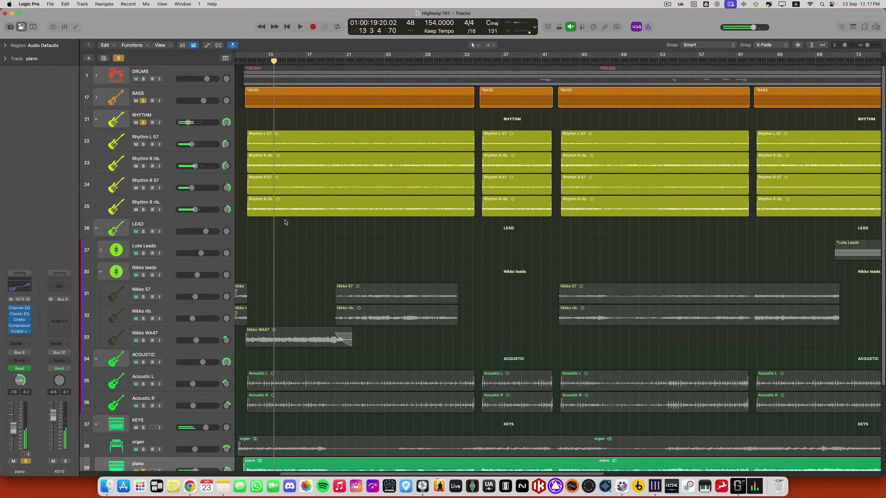
{"action": "scroll", "coordinate": [286, 225], "scroll_direction": "down", "scroll_amount": 3}
{"action": "key", "text": "space"}
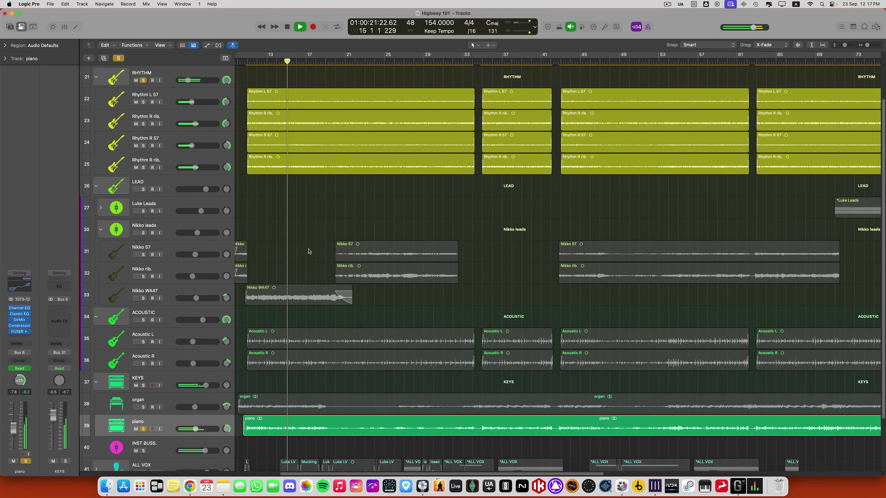
{"action": "key", "text": "space"}
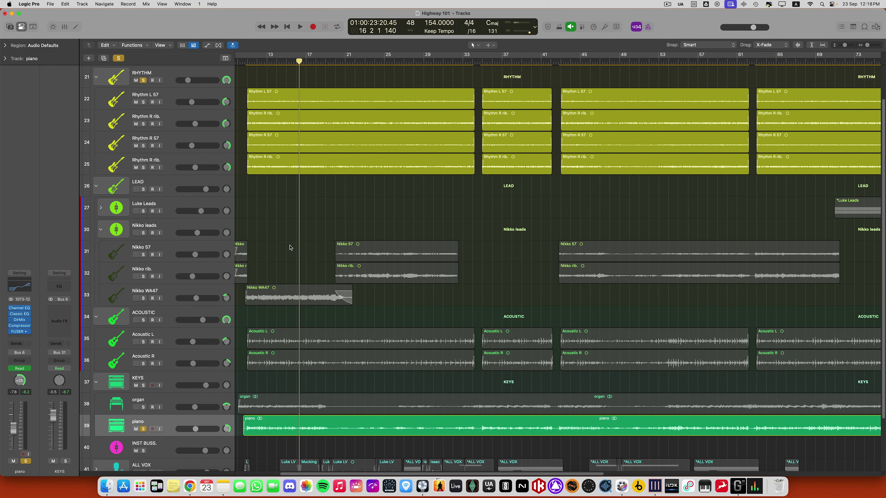
Clear all track solos and show the automation lanes for every track
{"action": "scroll", "coordinate": [291, 248], "scroll_direction": "down", "scroll_amount": 1}
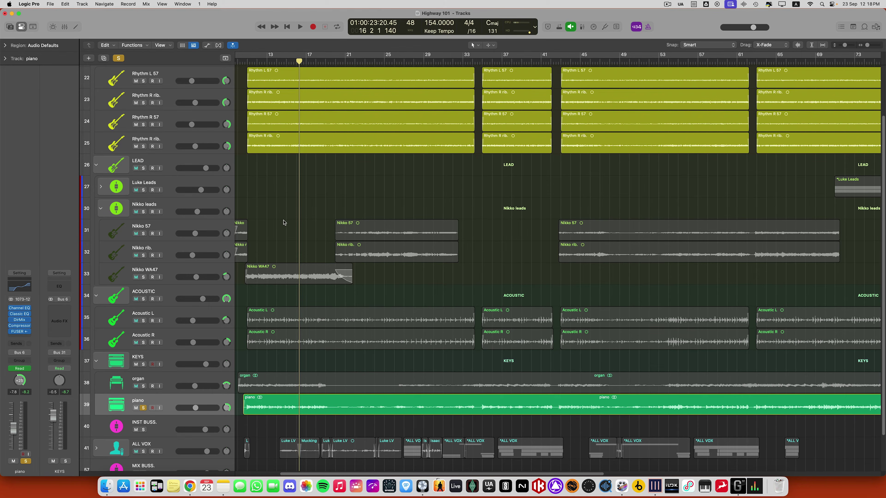
{"action": "left_click", "coordinate": [119, 58]}
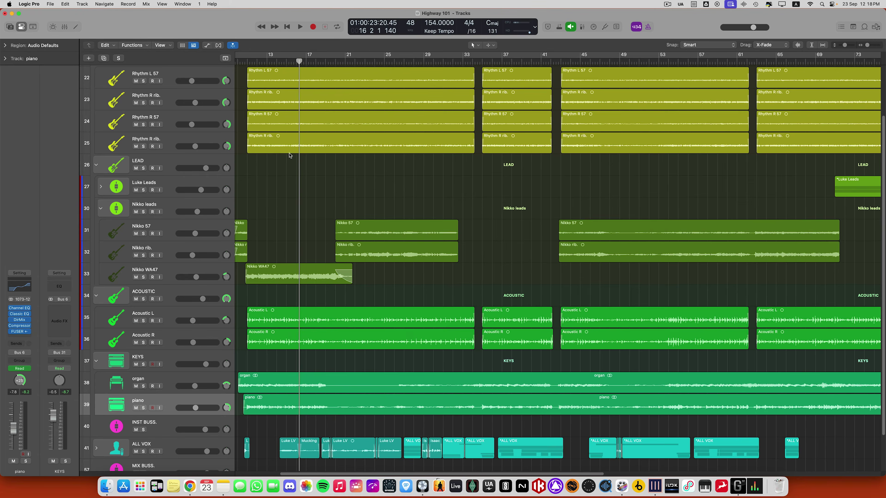
{"action": "key", "text": "super+Up"}
{"action": "key", "text": "a"}
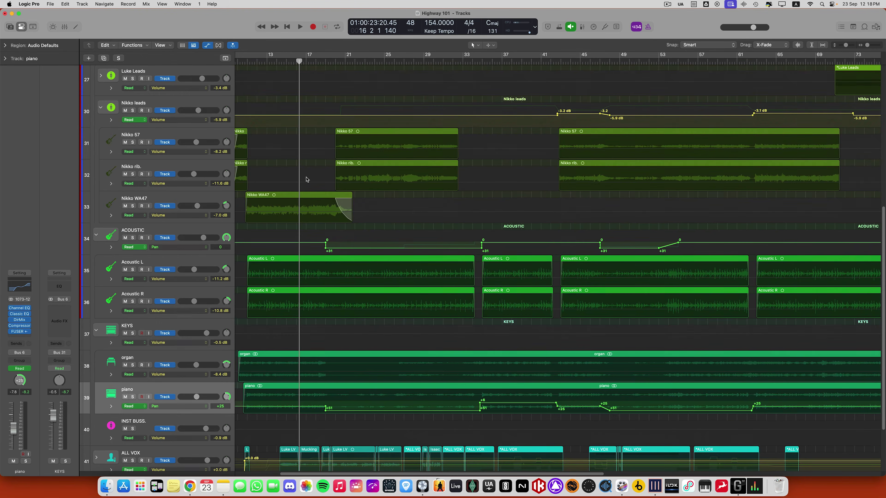
Display the RHYTHM stack's Pan automation and compare it with the pan moves on the lead guitars, ACOUSTIC and piano
{"action": "scroll", "coordinate": [321, 207], "scroll_direction": "up", "scroll_amount": 5}
{"action": "left_click", "coordinate": [188, 110]}
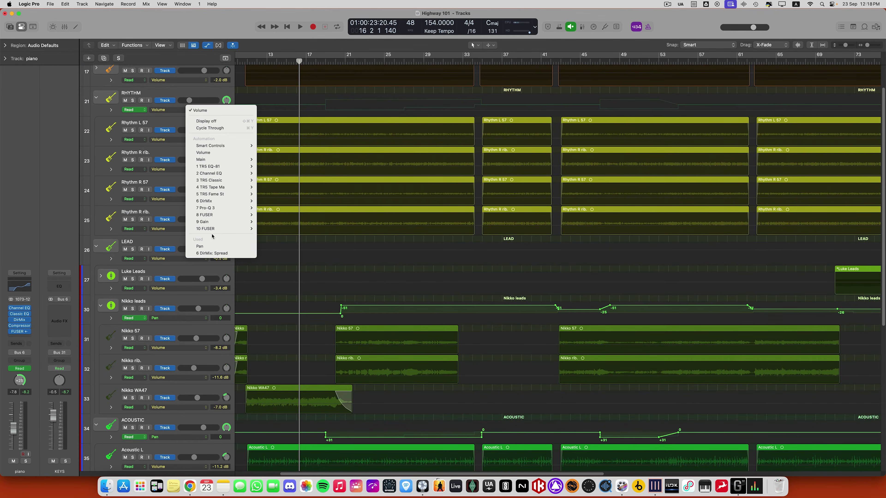
{"action": "left_click", "coordinate": [246, 246]}
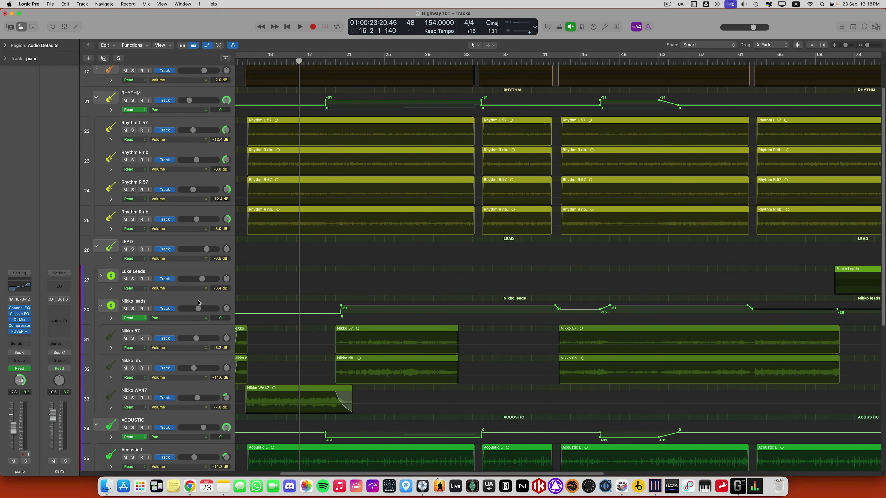
{"action": "scroll", "coordinate": [240, 307], "scroll_direction": "down", "scroll_amount": 10}
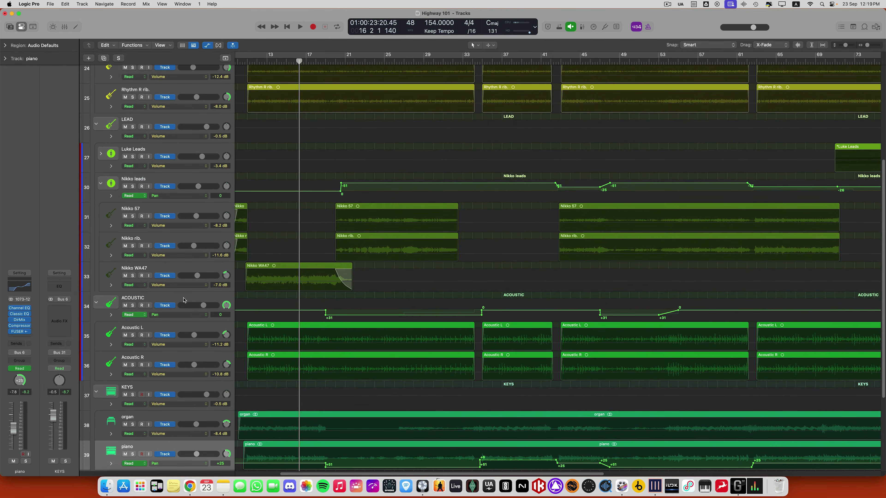
{"action": "scroll", "coordinate": [184, 299], "scroll_direction": "down", "scroll_amount": 3}
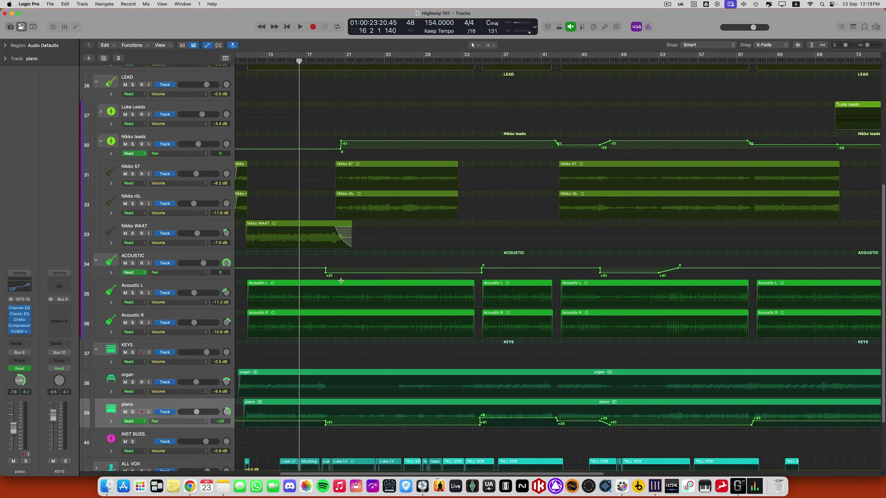
Hide the automation, mute the DRUMS and BASS stacks, and show the automation lanes again
{"action": "key", "text": "a"}
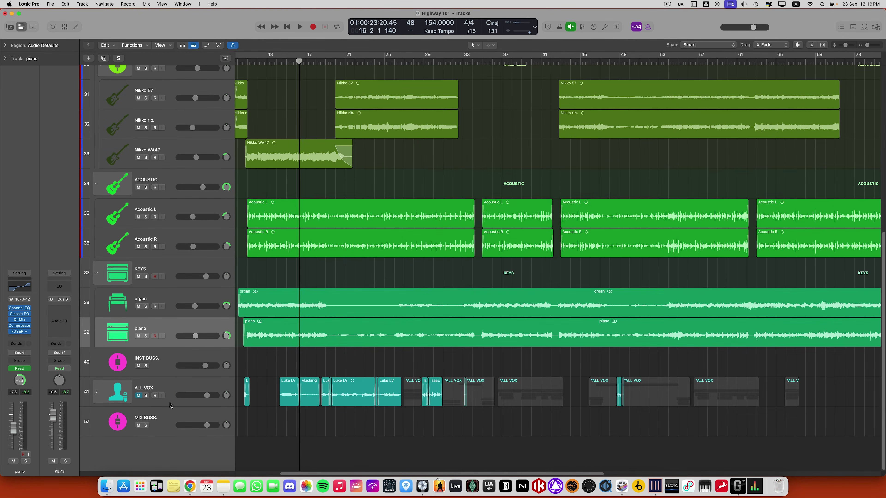
{"action": "scroll", "coordinate": [196, 406], "scroll_direction": "up", "scroll_amount": 10}
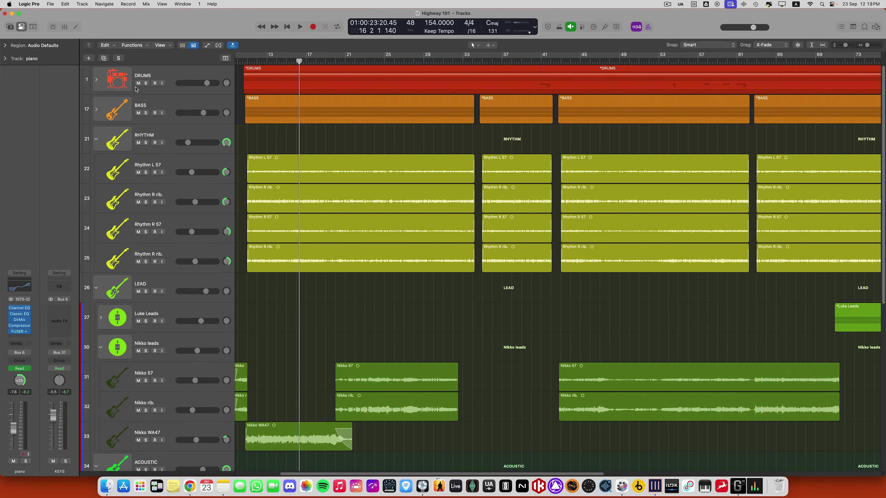
{"action": "left_click_drag", "start_coordinate": [138, 83], "coordinate": [138, 110]}
{"action": "key", "text": "a"}
{"action": "scroll", "coordinate": [364, 115], "scroll_direction": "down", "scroll_amount": 3}
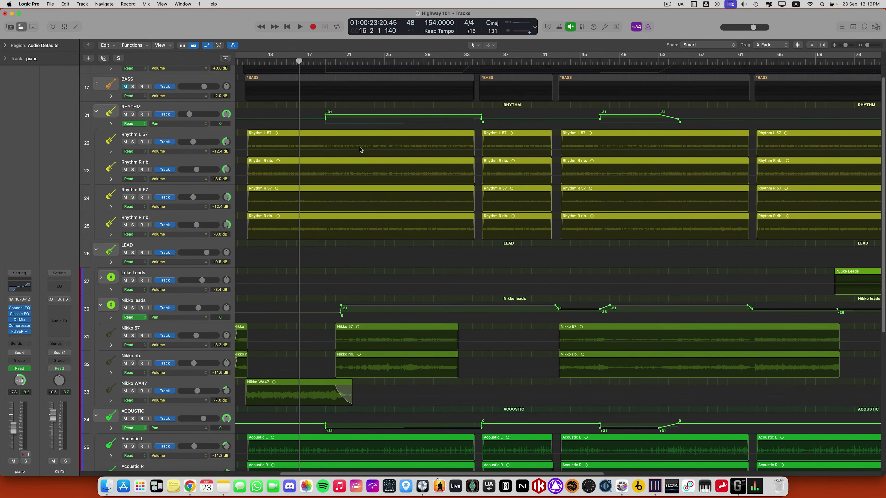
Collapse the RHYTHM and ACOUSTIC stacks and listen to how the automated panning moves the guitars and keys
{"action": "left_click", "coordinate": [96, 112]}
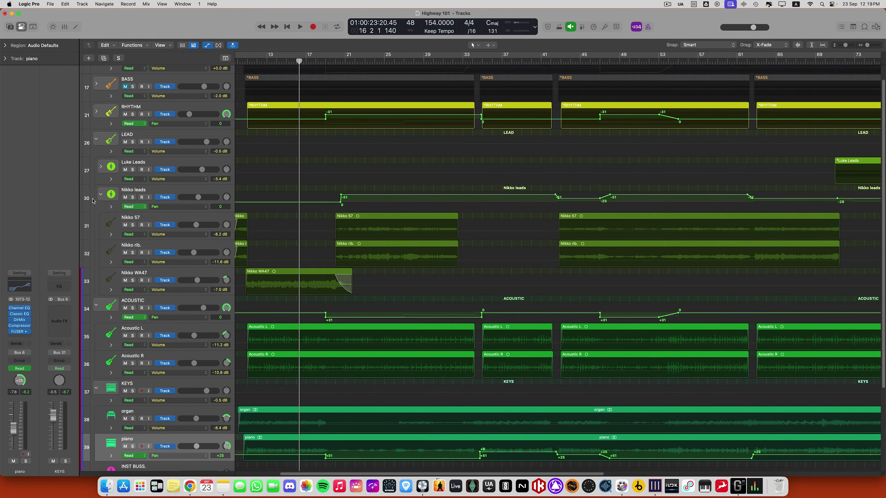
{"action": "left_click", "coordinate": [96, 304]}
{"action": "key", "text": "space"}
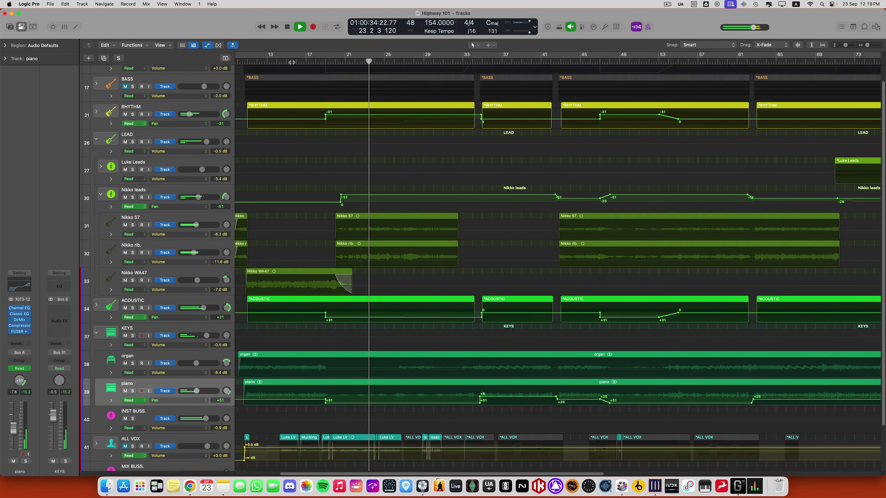
{"action": "key", "text": "space"}
{"action": "key", "text": "space"}
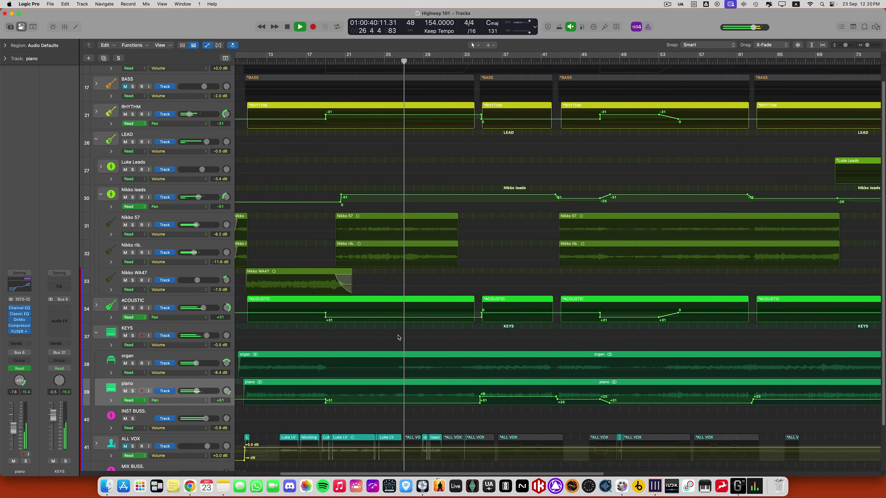
{"action": "key", "text": "space"}
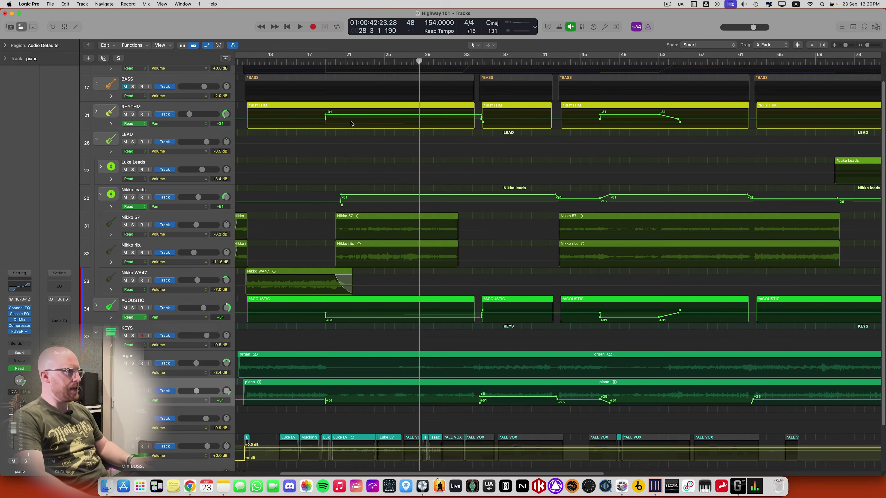
Display the DirMix Spread automation on the RHYTHM and ACOUSTIC stacks and examine how the width changes across the song
{"action": "left_click", "coordinate": [202, 123]}
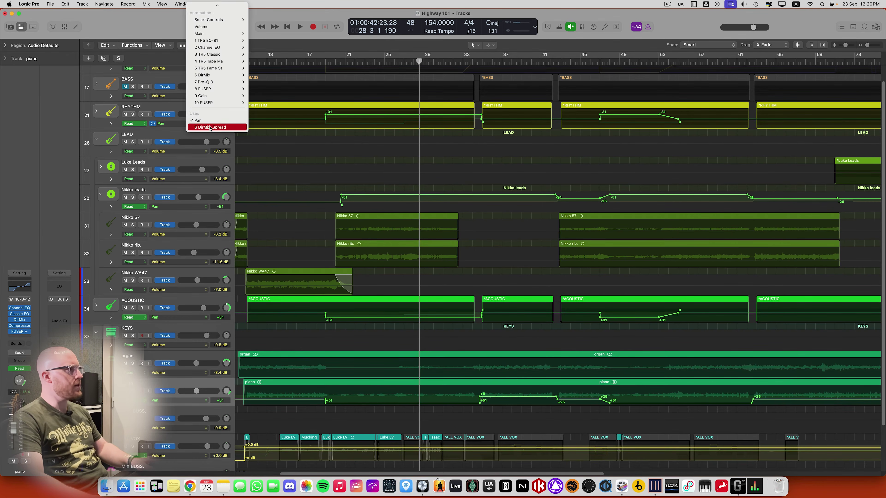
{"action": "left_click", "coordinate": [209, 127]}
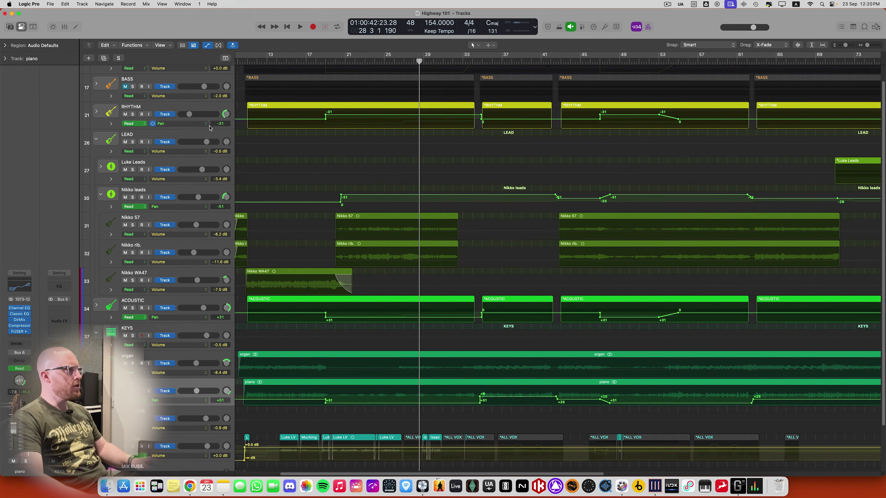
{"action": "left_click", "coordinate": [184, 207]}
{"action": "left_click", "coordinate": [185, 206]}
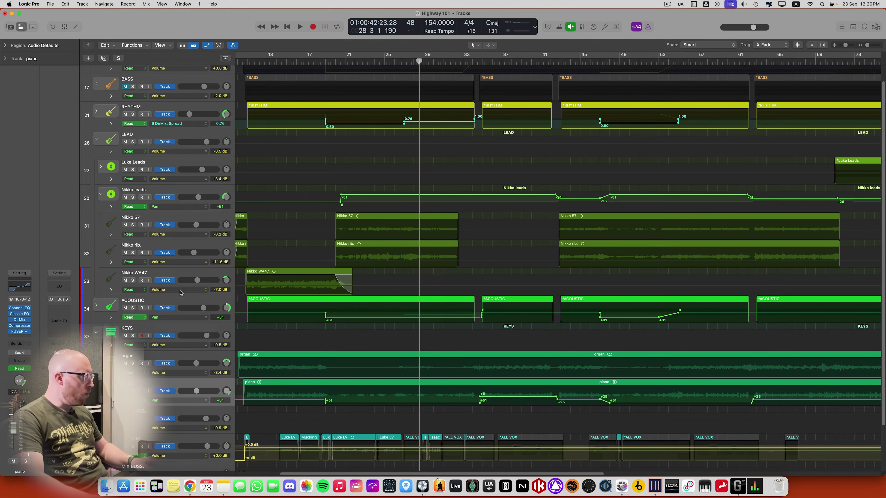
{"action": "left_click", "coordinate": [169, 317]}
{"action": "left_click", "coordinate": [178, 320]}
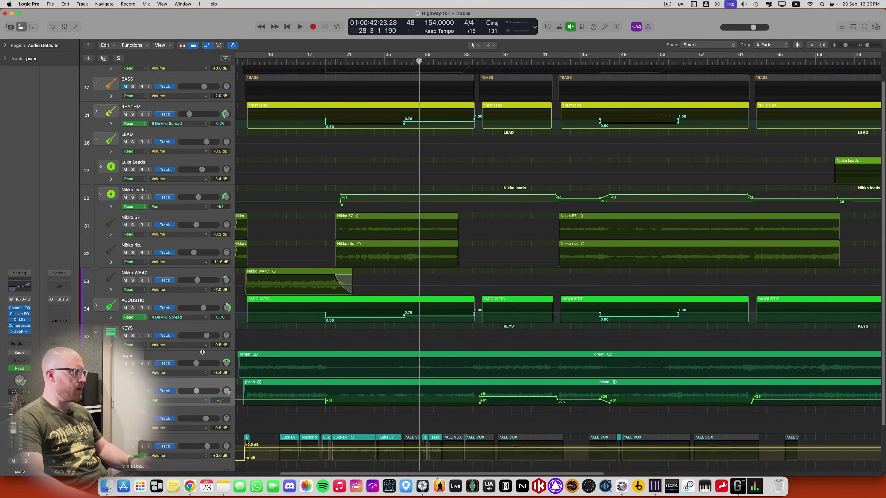
{"action": "scroll", "coordinate": [289, 127], "scroll_direction": "left", "scroll_amount": 5}
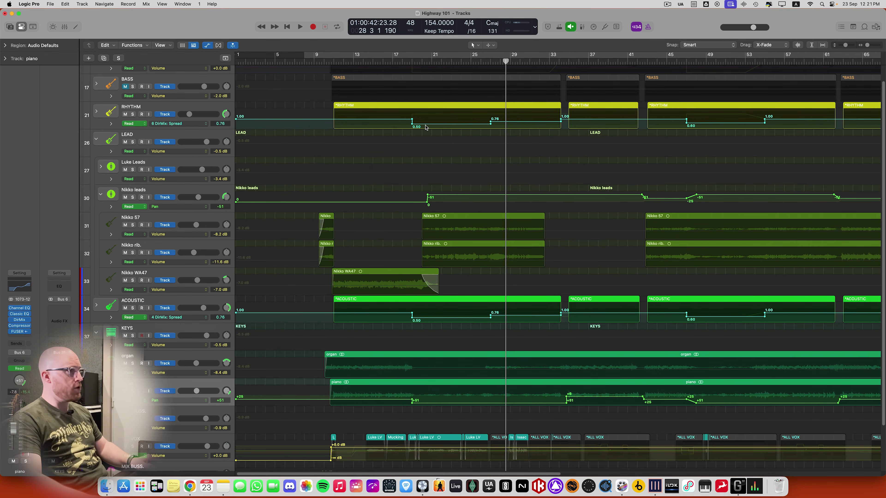
{"action": "scroll", "coordinate": [426, 128], "scroll_direction": "right", "scroll_amount": 2}
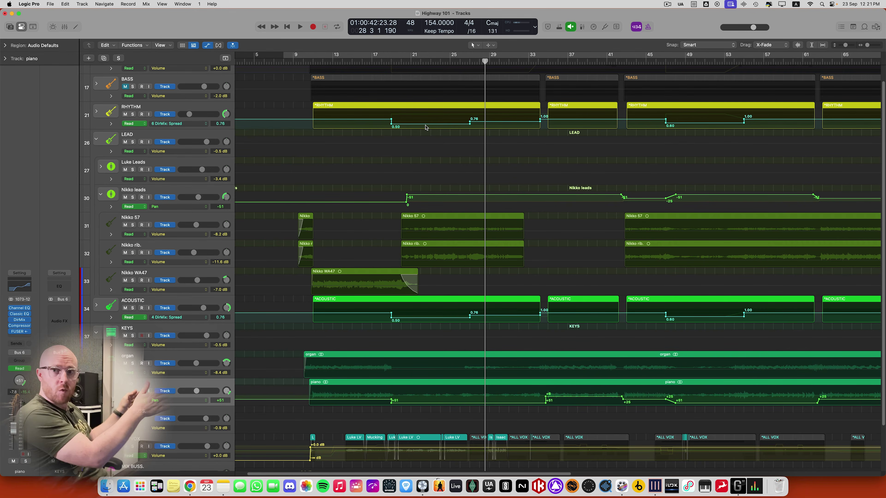
{"action": "scroll", "coordinate": [268, 293], "scroll_direction": "down", "scroll_amount": 2}
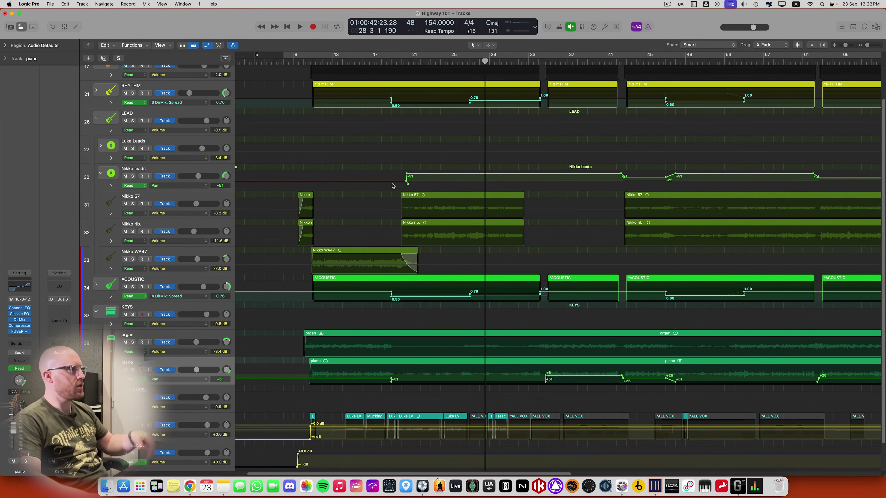
{"action": "scroll", "coordinate": [392, 186], "scroll_direction": "up", "scroll_amount": 1}
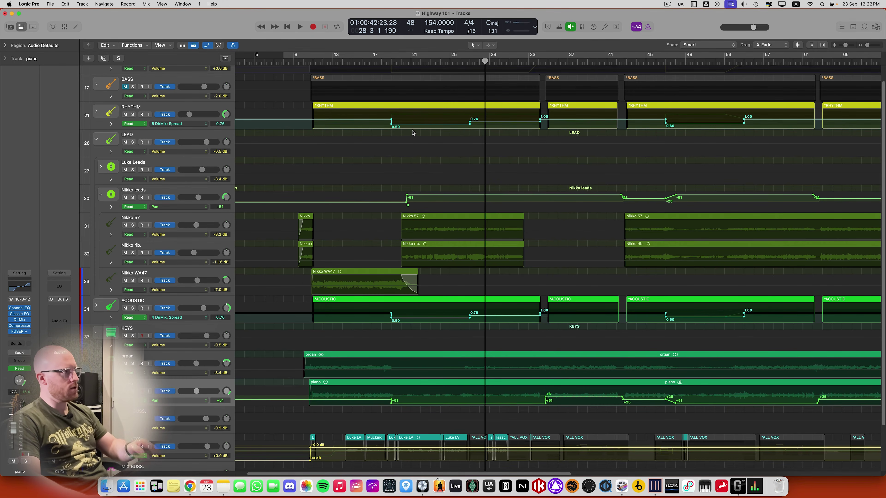
Unmute the DRUMS and BASS stacks and play the mix from bar 15 to hear the automated spread and panning
{"action": "scroll", "coordinate": [245, 119], "scroll_direction": "up", "scroll_amount": 2}
{"action": "left_click_drag", "start_coordinate": [126, 77], "coordinate": [127, 109]}
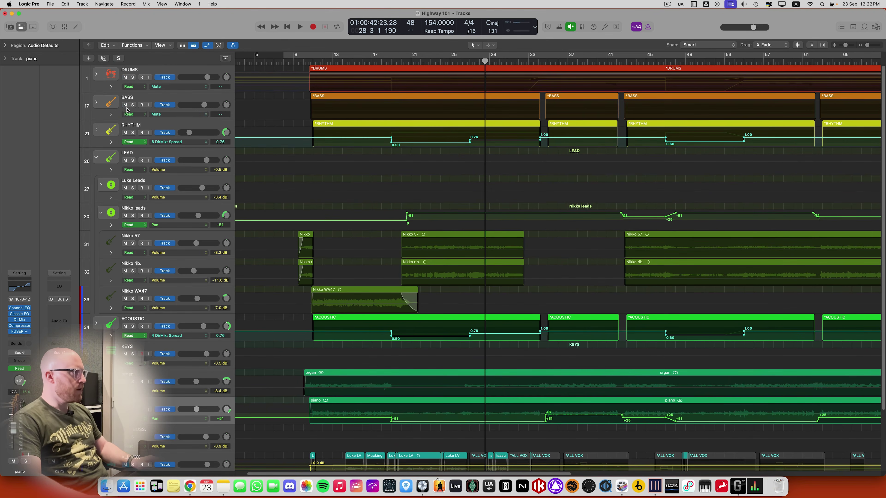
{"action": "left_click", "coordinate": [357, 62]}
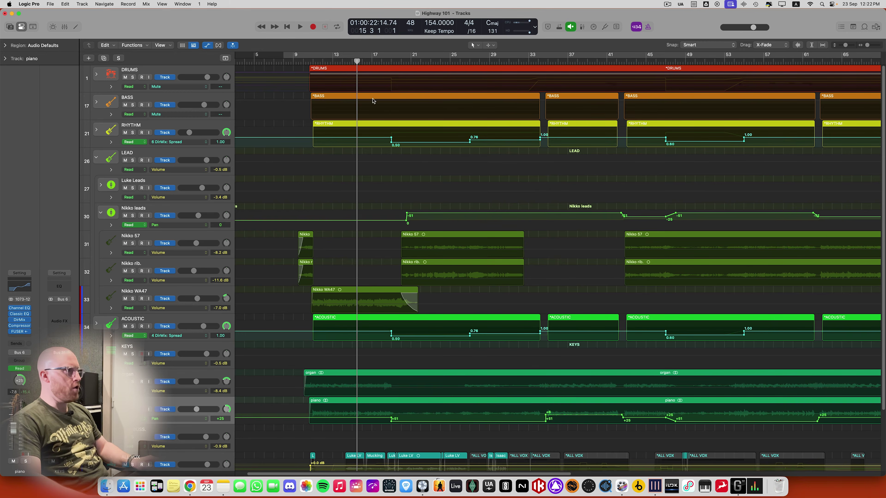
{"action": "scroll", "coordinate": [377, 102], "scroll_direction": "down", "scroll_amount": 2}
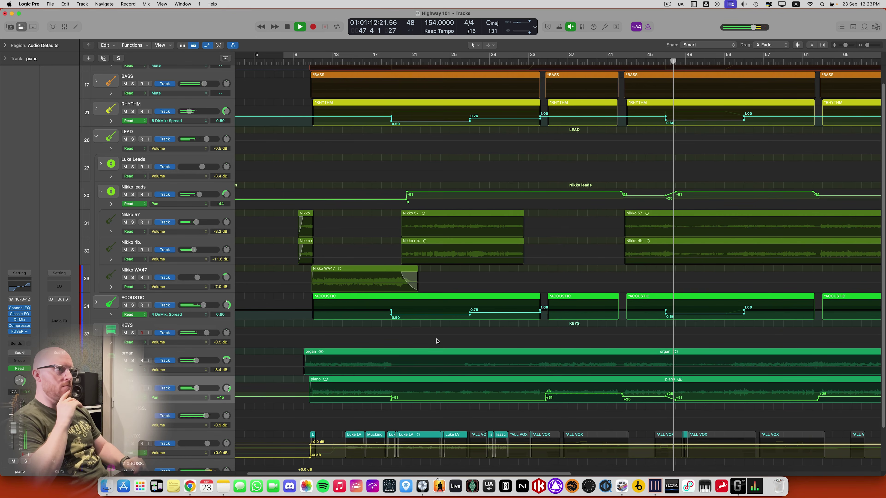
{"action": "key", "text": "space"}
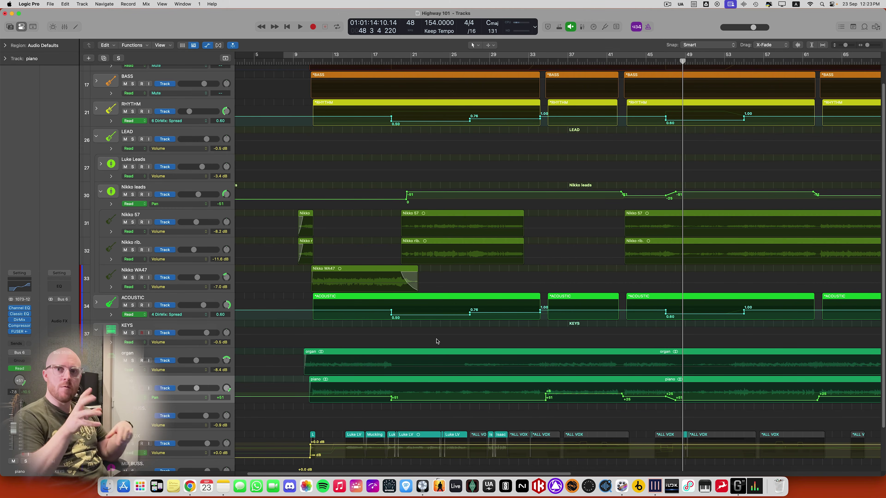
Enlarge the tracks, switch the RHYTHM stack's automation display to Pan, and follow its pan moves through the song
{"action": "key", "text": "super+Down"}
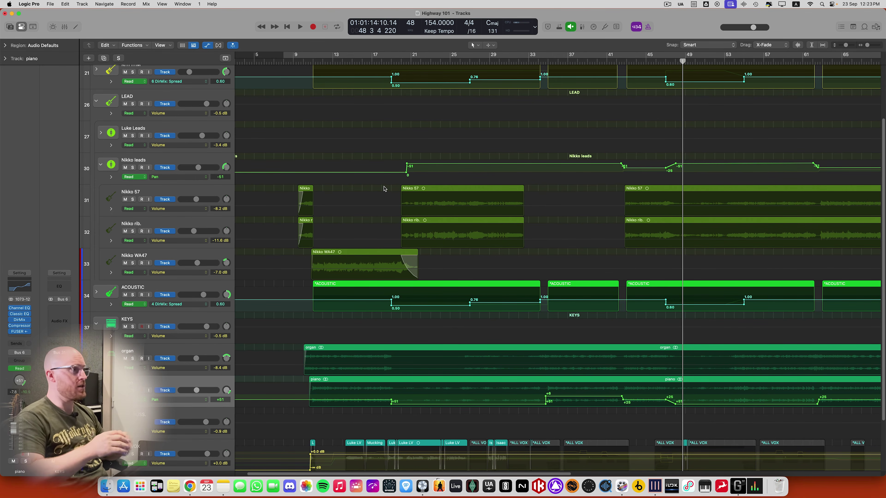
{"action": "scroll", "coordinate": [383, 188], "scroll_direction": "up", "scroll_amount": 4}
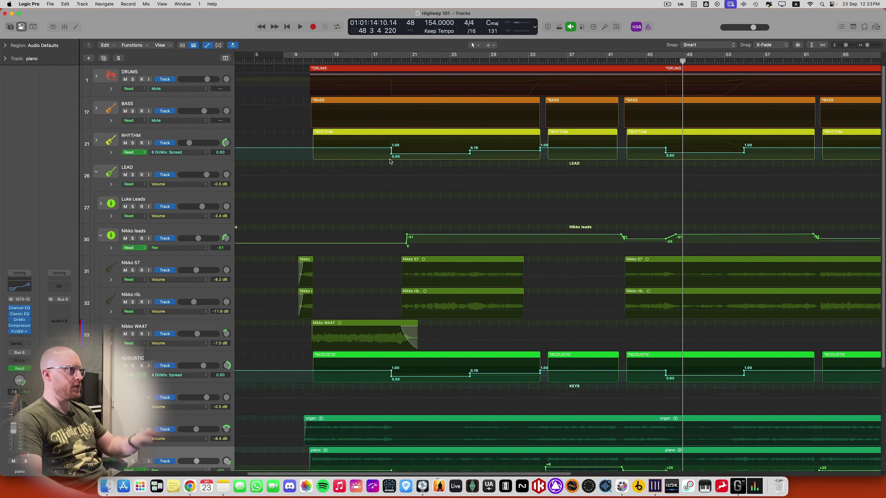
{"action": "scroll", "coordinate": [362, 161], "scroll_direction": "left", "scroll_amount": 3}
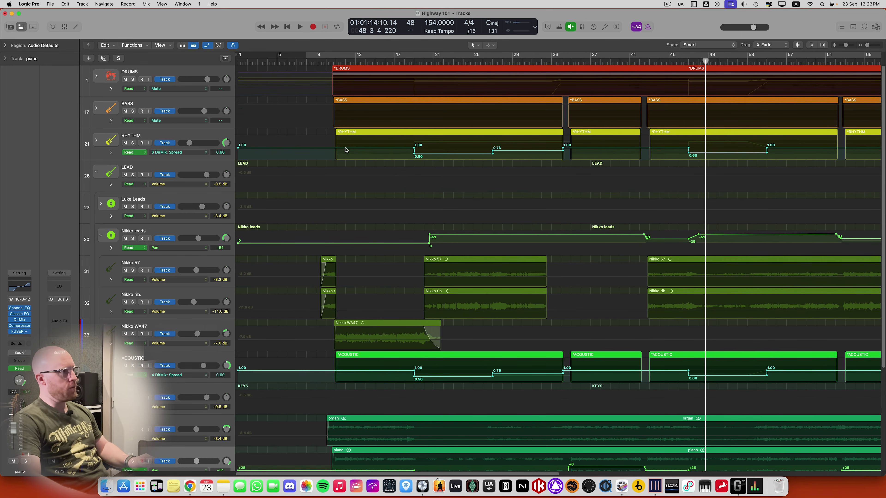
{"action": "left_click", "coordinate": [205, 151]}
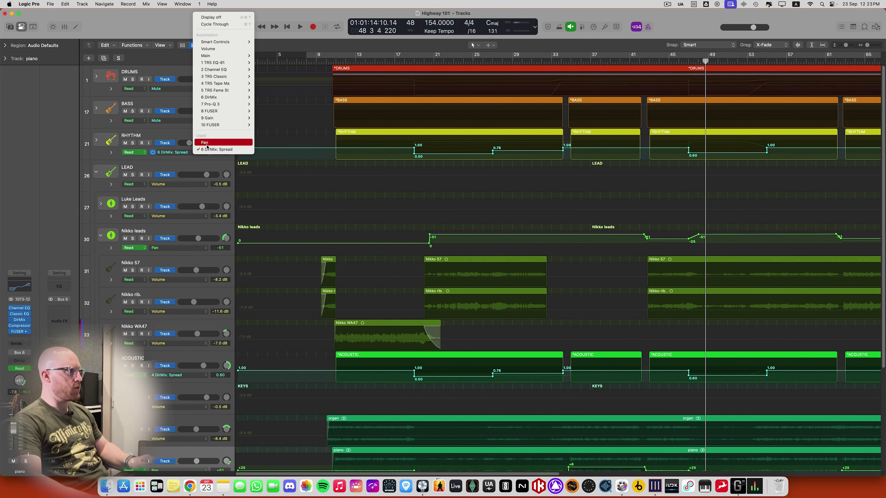
{"action": "left_click", "coordinate": [206, 143]}
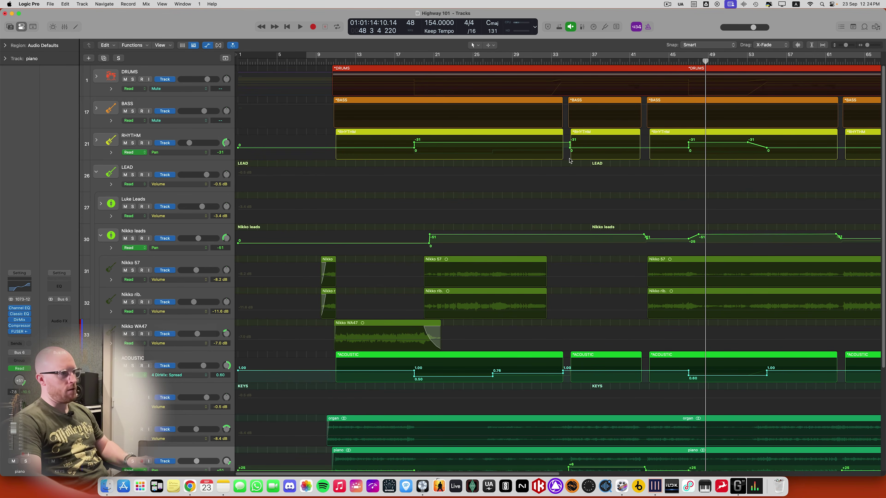
{"action": "scroll", "coordinate": [594, 147], "scroll_direction": "right", "scroll_amount": 20}
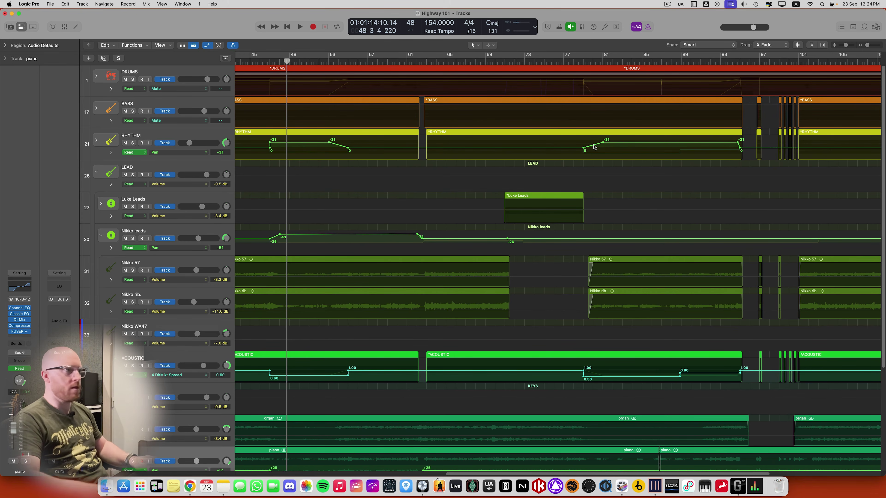
{"action": "scroll", "coordinate": [536, 151], "scroll_direction": "left", "scroll_amount": 16}
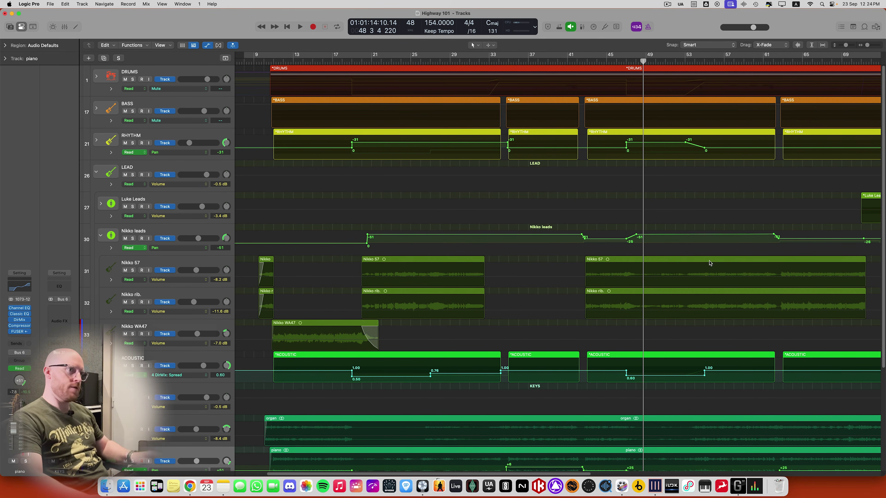
{"action": "scroll", "coordinate": [715, 263], "scroll_direction": "right", "scroll_amount": 5}
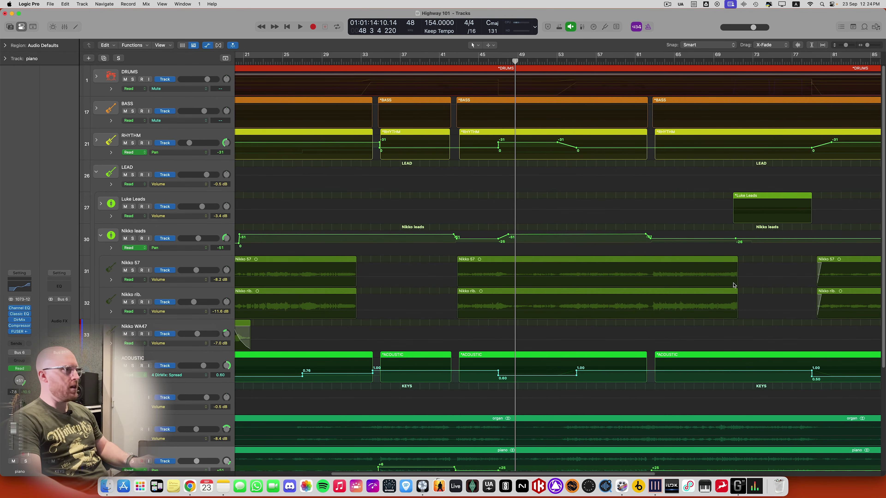
{"action": "scroll", "coordinate": [734, 285], "scroll_direction": "left", "scroll_amount": 8}
Switch the ACOUSTIC stack's automation display to Pan and compare its moves with the piano's pan automation
{"action": "left_click", "coordinate": [191, 377]}
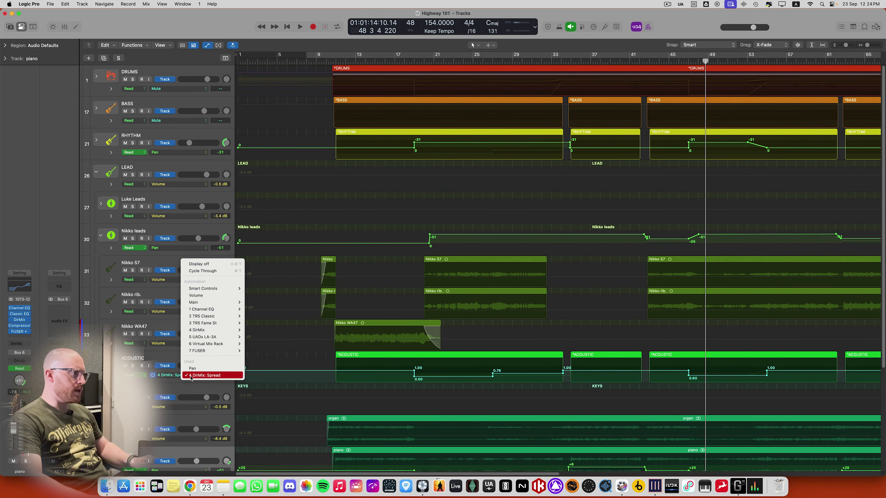
{"action": "left_click", "coordinate": [193, 369]}
{"action": "scroll", "coordinate": [362, 372], "scroll_direction": "down", "scroll_amount": 3}
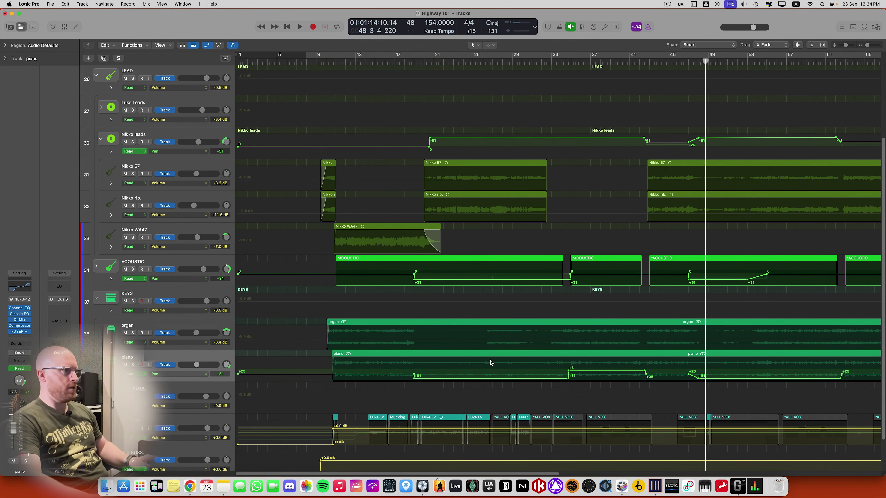
{"action": "scroll", "coordinate": [491, 363], "scroll_direction": "right", "scroll_amount": 5}
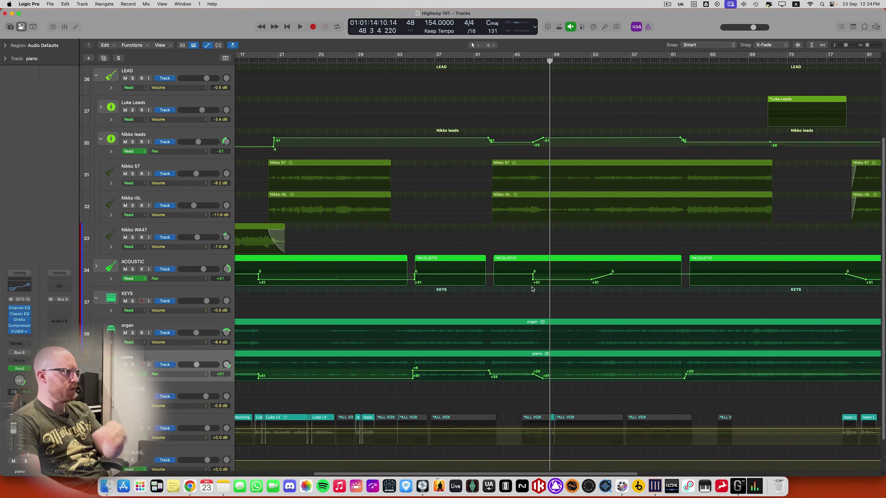
{"action": "scroll", "coordinate": [405, 293], "scroll_direction": "left", "scroll_amount": 3}
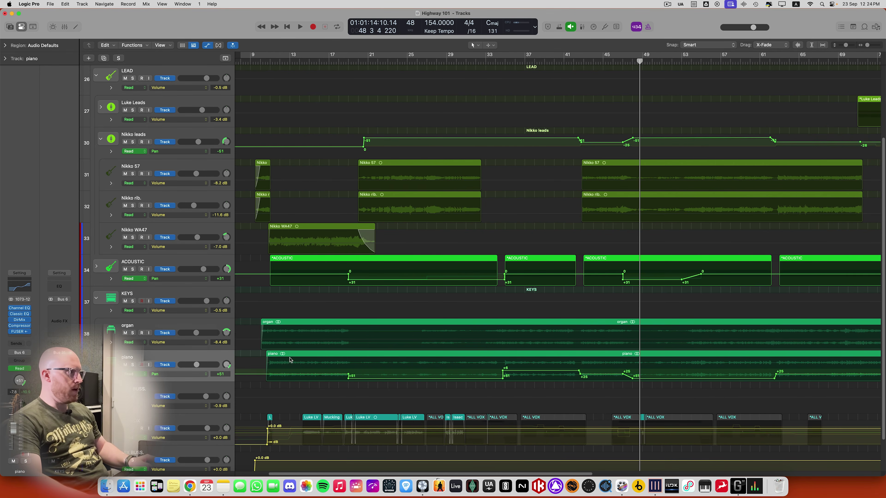
{"action": "scroll", "coordinate": [290, 360], "scroll_direction": "down", "scroll_amount": 2}
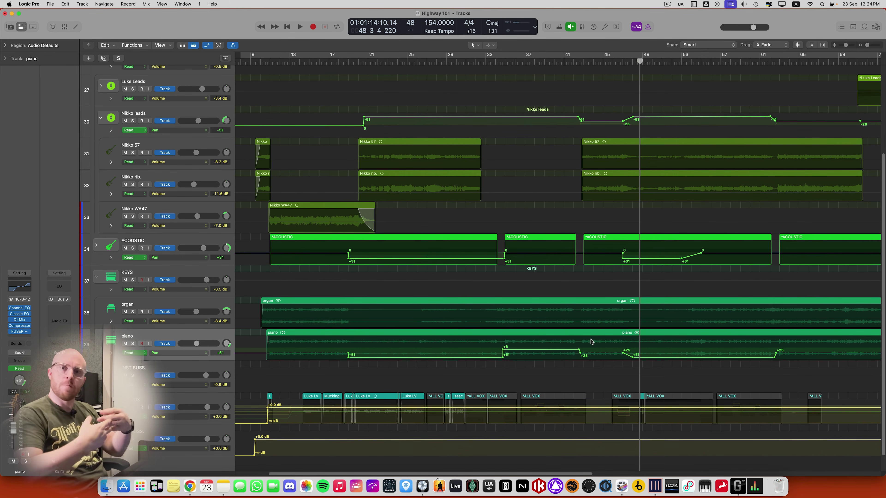
Hide the automation lanes and collapse the KEYS and LEAD stacks, including the open lead guitar substack
{"action": "key", "text": "a"}
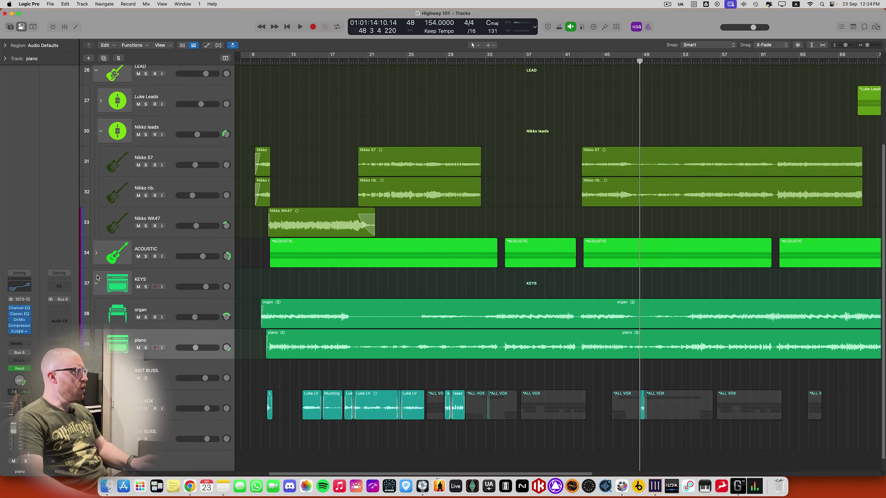
{"action": "left_click", "coordinate": [95, 292]}
{"action": "left_click", "coordinate": [101, 204]}
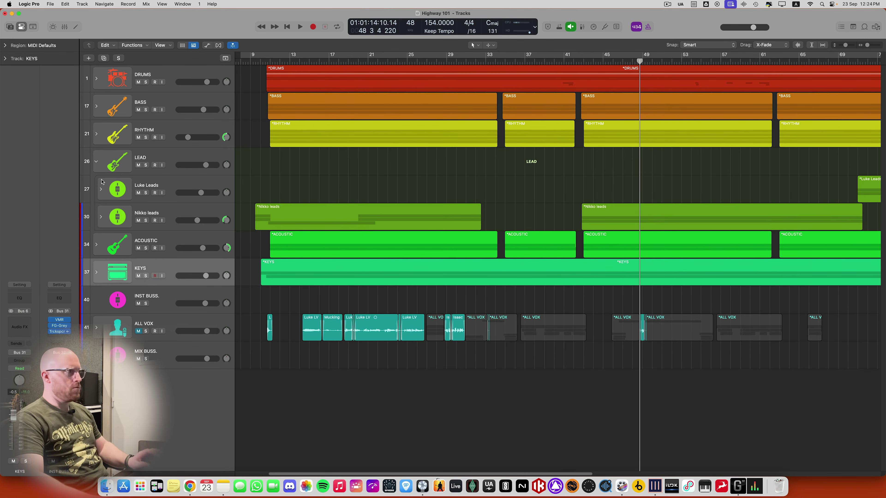
{"action": "left_click", "coordinate": [97, 162]}
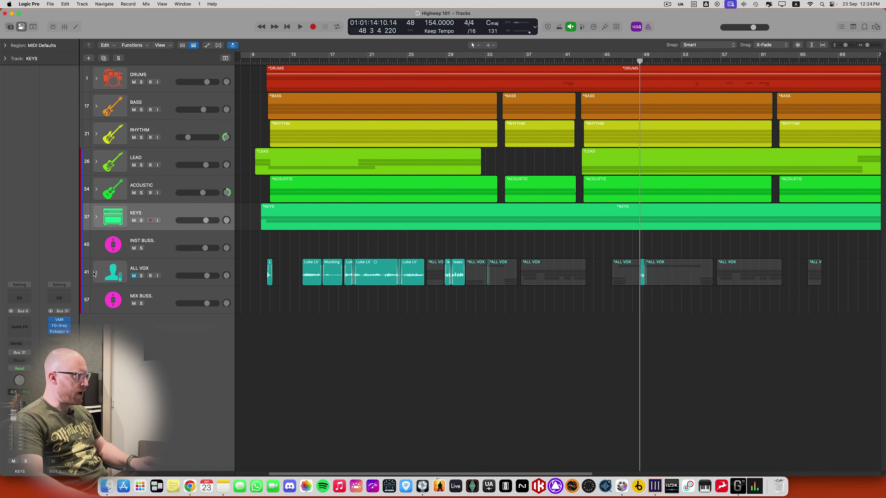
Expand the ALL VOX stack and its Verses substack to show the individual vocal tracks
{"action": "left_click", "coordinate": [95, 273]}
{"action": "scroll", "coordinate": [244, 296], "scroll_direction": "down", "scroll_amount": 5}
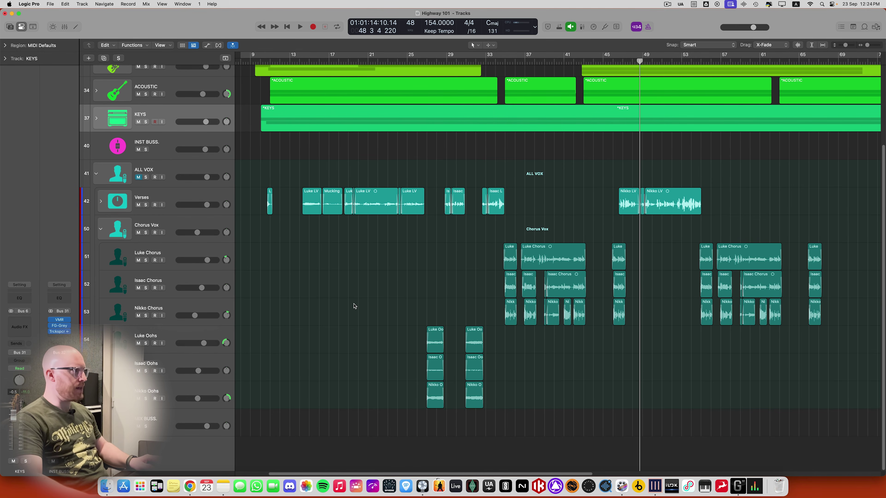
{"action": "scroll", "coordinate": [349, 304], "scroll_direction": "right", "scroll_amount": 2}
{"action": "left_click", "coordinate": [101, 202]}
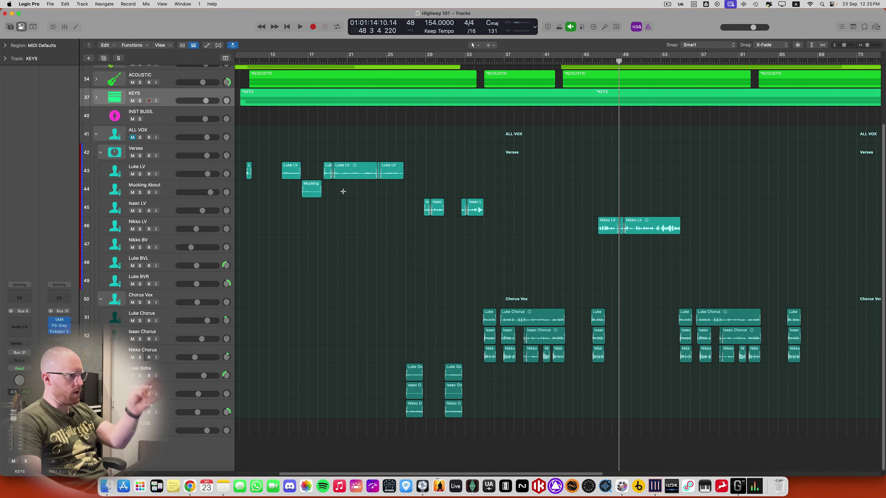
Check the pan of the first and third Oohs tracks, unmute ALL VOX, and play the oohs section from bar 26
{"action": "left_click", "coordinate": [398, 60]}
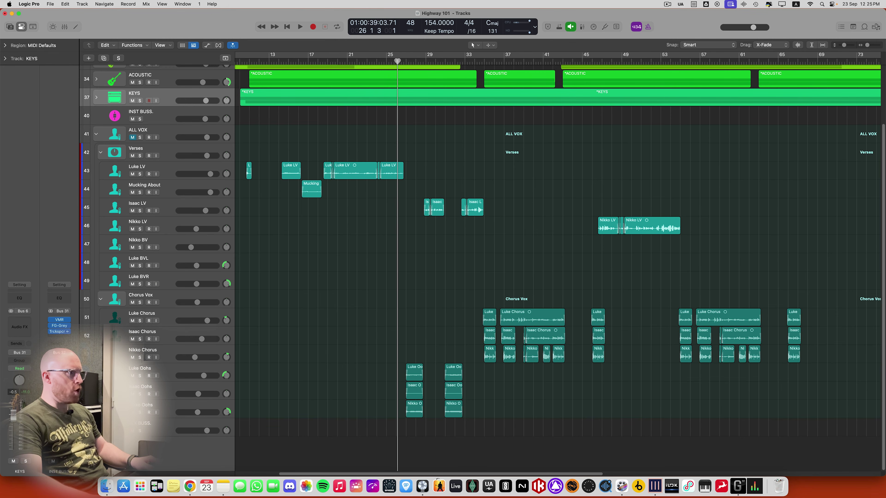
{"action": "left_click", "coordinate": [171, 373]}
{"action": "left_click", "coordinate": [166, 407]}
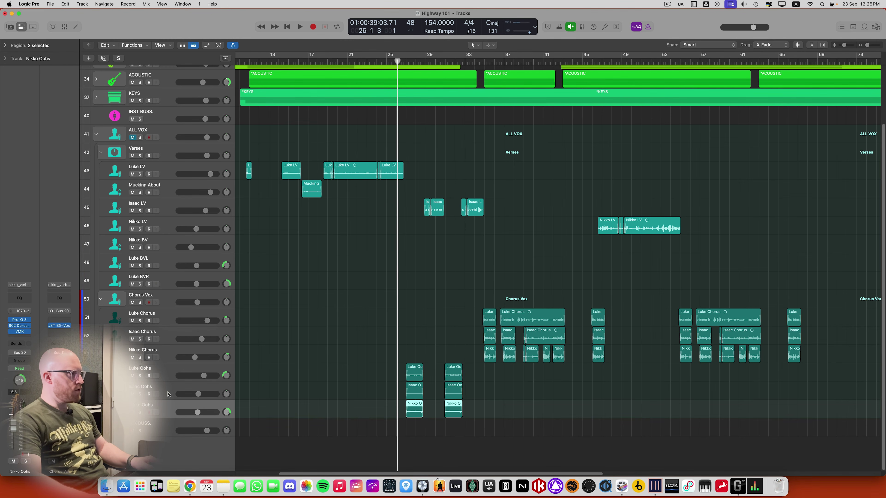
{"action": "left_click", "coordinate": [172, 372]}
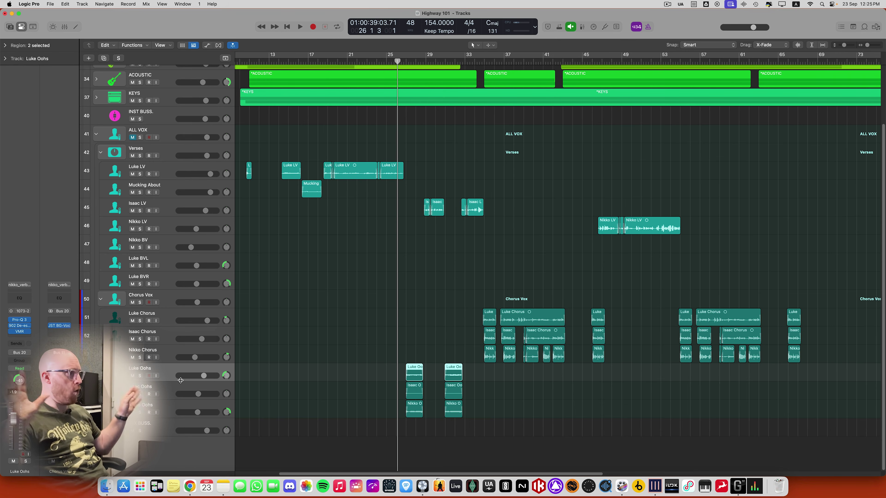
{"action": "key", "text": "space"}
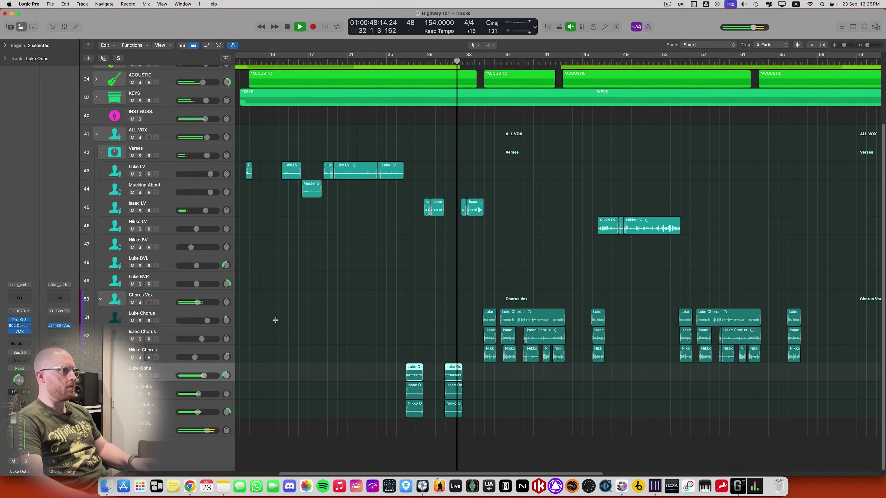
{"action": "key", "text": "space"}
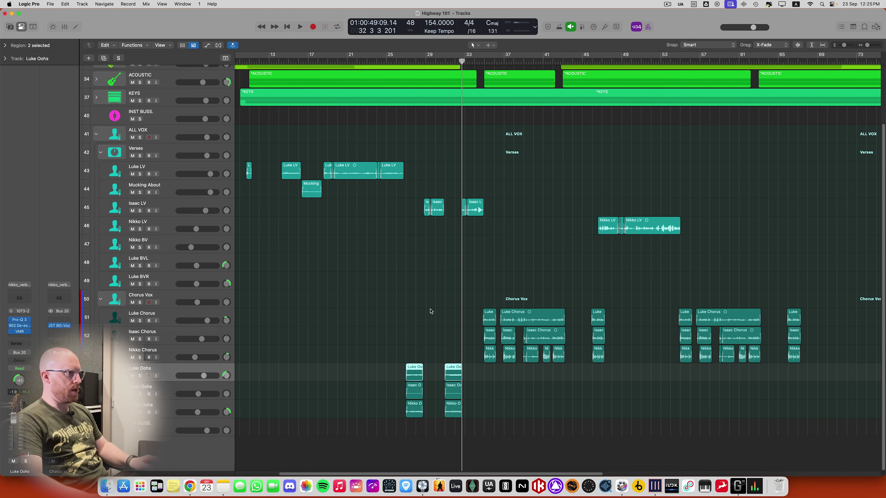
Position the playhead at bar 34 and check the pan of the three Chorus vocal tracks in the Chorus Vox stack
{"action": "scroll", "coordinate": [431, 311], "scroll_direction": "right", "scroll_amount": 2}
{"action": "left_click", "coordinate": [454, 61]}
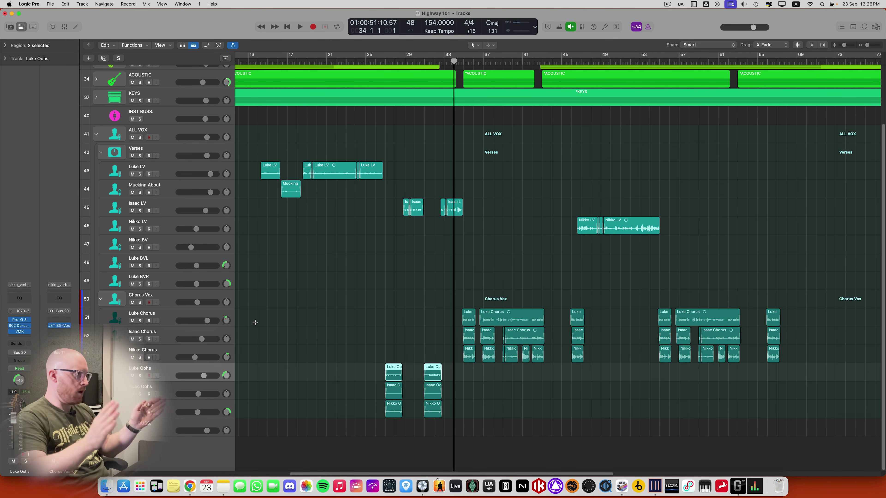
{"action": "left_click", "coordinate": [166, 320]}
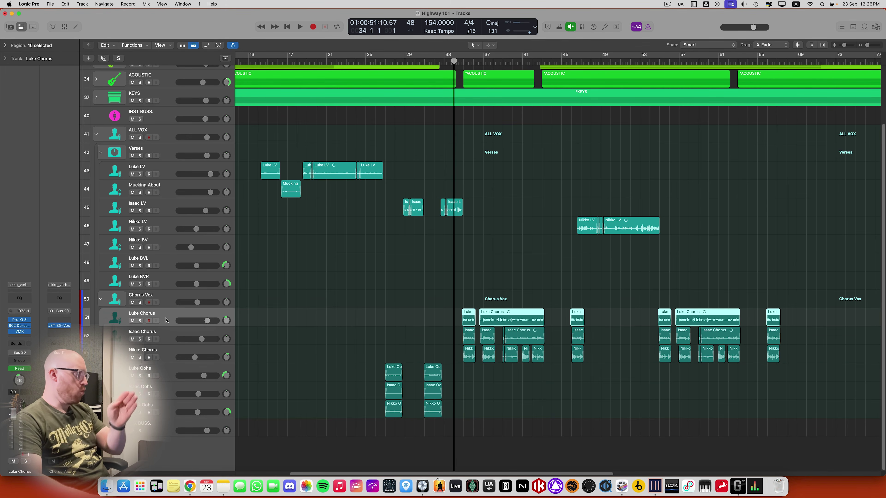
{"action": "left_click", "coordinate": [170, 336]}
{"action": "left_click", "coordinate": [178, 353]}
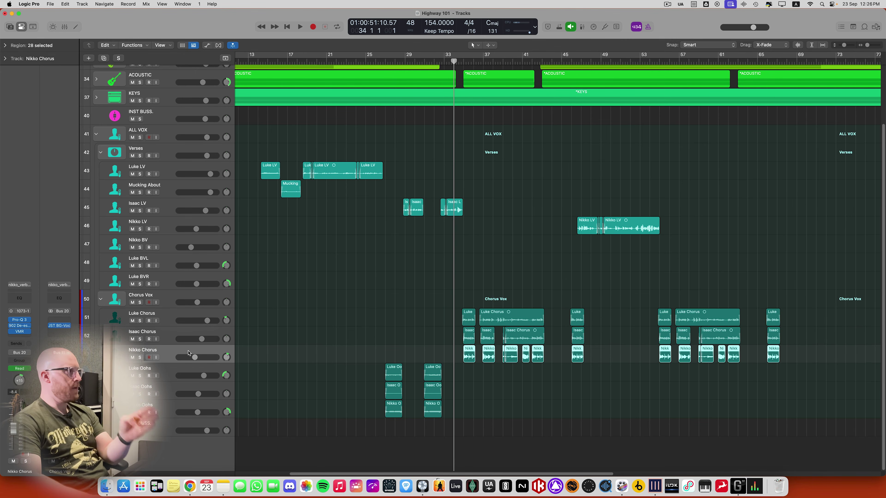
{"action": "left_click", "coordinate": [169, 336]}
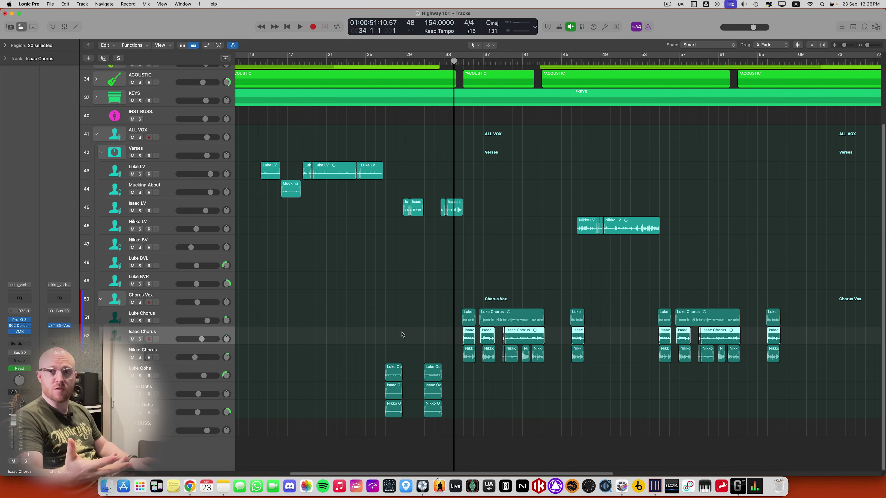
Play the first chorus from bar 34 to hear the panned chorus vocals together, and stop at bar 43
{"action": "key", "text": "space"}
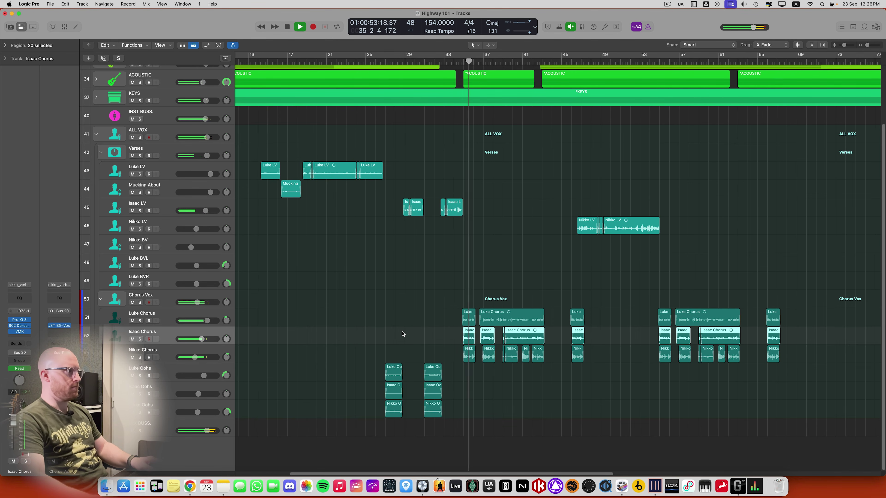
{"action": "scroll", "coordinate": [402, 334], "scroll_direction": "right", "scroll_amount": 5}
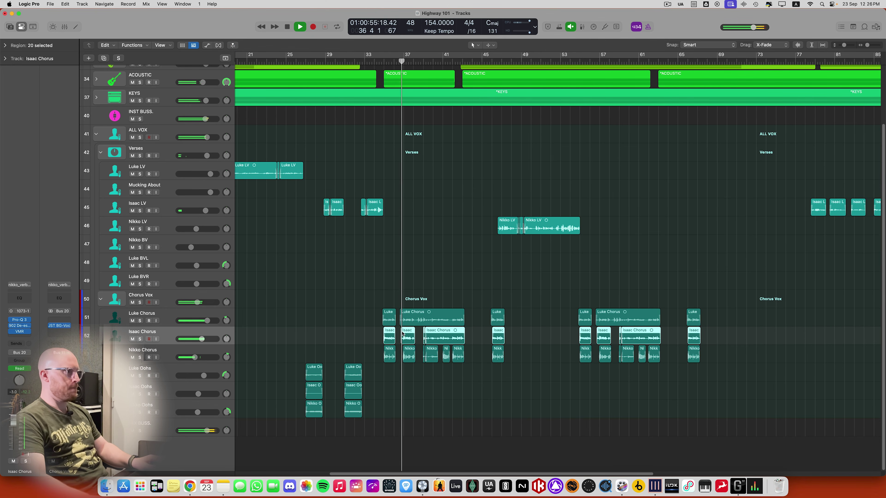
{"action": "scroll", "coordinate": [402, 331], "scroll_direction": "right", "scroll_amount": 5}
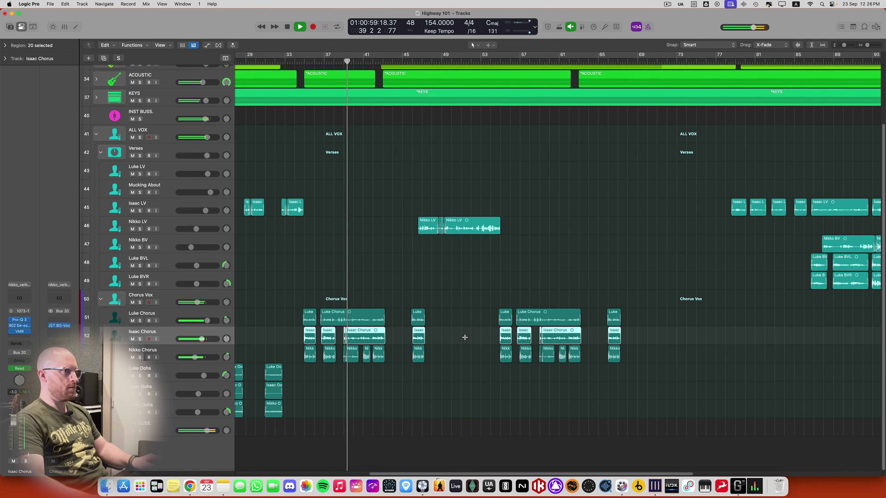
{"action": "scroll", "coordinate": [453, 323], "scroll_direction": "right", "scroll_amount": 5}
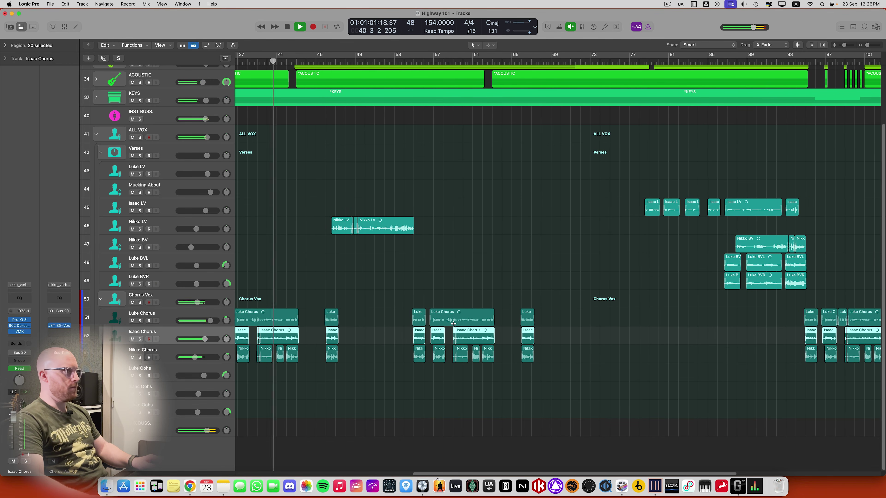
{"action": "scroll", "coordinate": [453, 323], "scroll_direction": "right", "scroll_amount": 3}
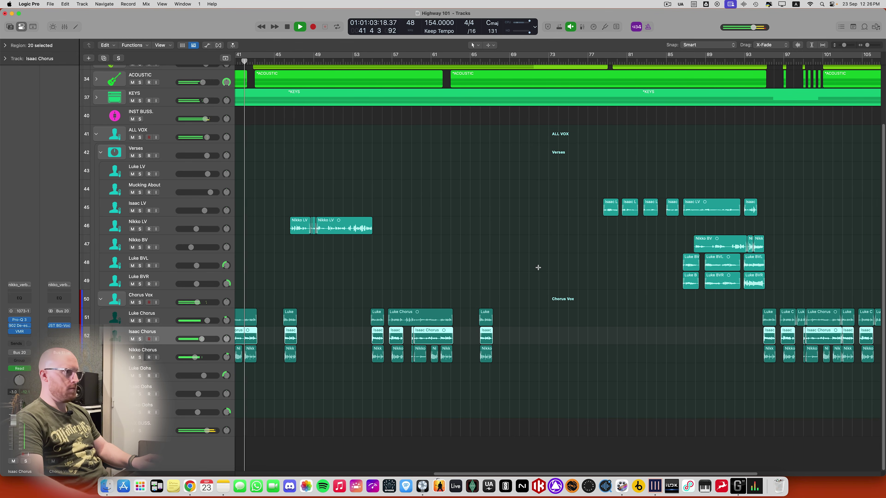
{"action": "key", "text": "space"}
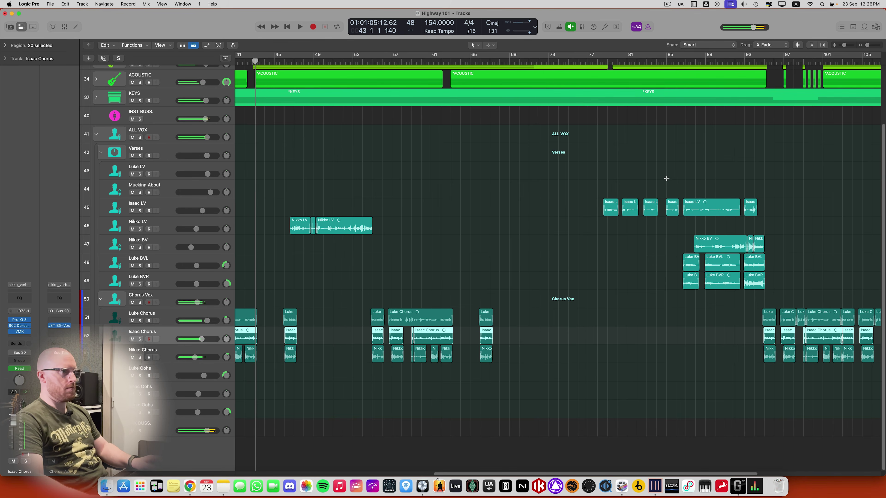
Show the automation lanes and display Pan on the first and third LV tracks in the Verses substack
{"action": "scroll", "coordinate": [663, 170], "scroll_direction": "right", "scroll_amount": 5}
{"action": "key", "text": "a"}
{"action": "scroll", "coordinate": [631, 143], "scroll_direction": "right", "scroll_amount": 5}
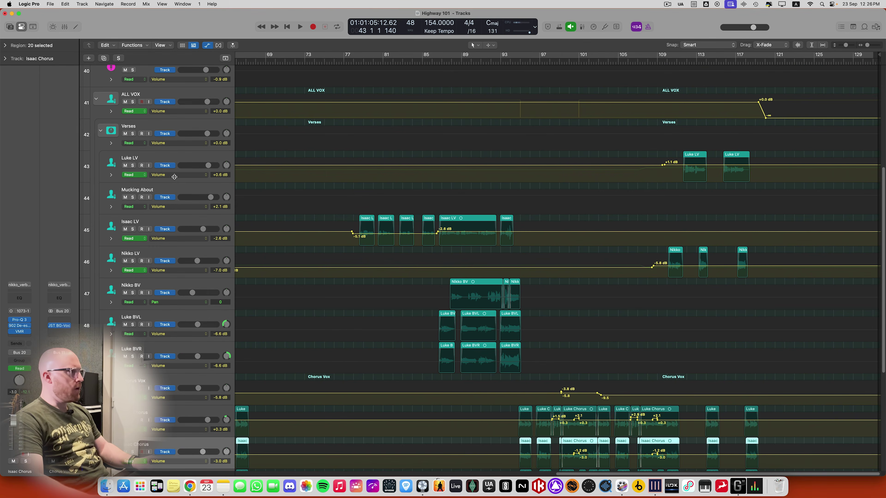
{"action": "left_click", "coordinate": [190, 174]}
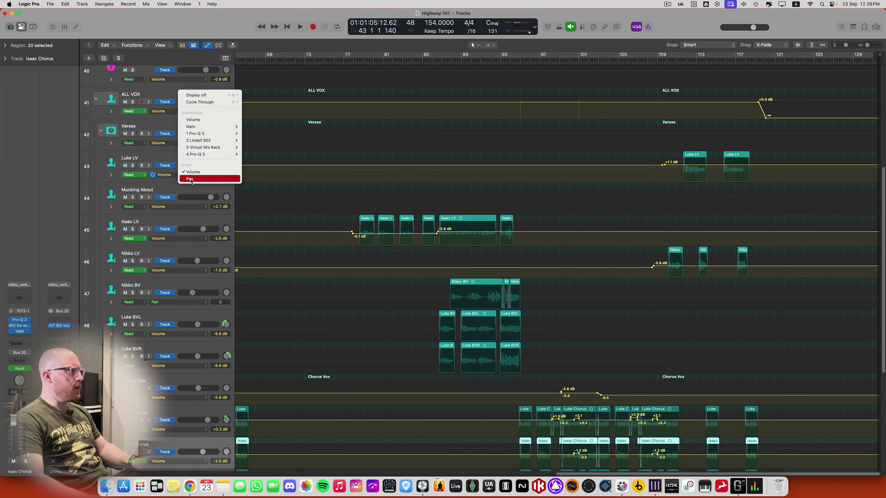
{"action": "left_click", "coordinate": [191, 179]}
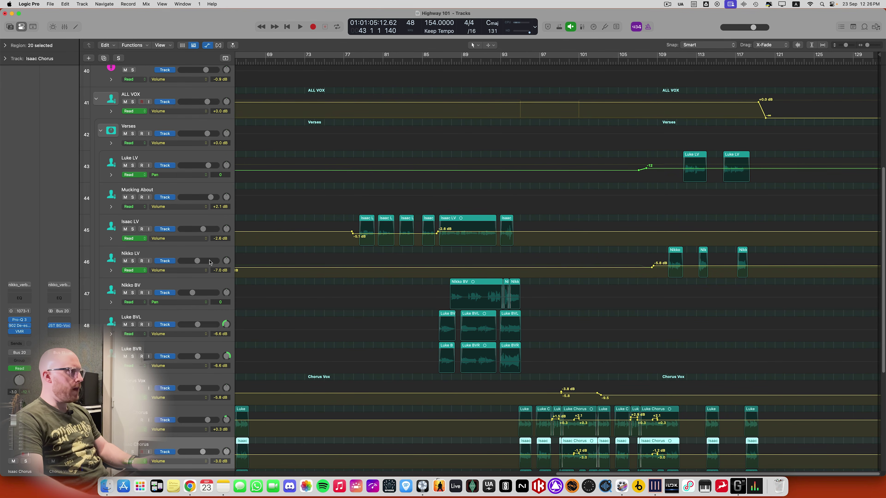
{"action": "left_click", "coordinate": [187, 271]}
{"action": "left_click", "coordinate": [187, 275]}
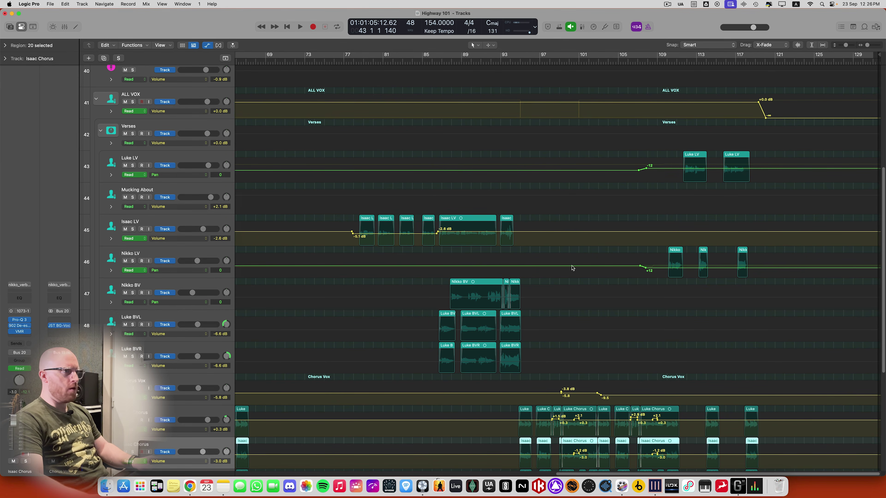
Play the closing section from bar 108 to hear the two pan-automated lead vocals, stopping at bar 119
{"action": "scroll", "coordinate": [698, 226], "scroll_direction": "down", "scroll_amount": 3}
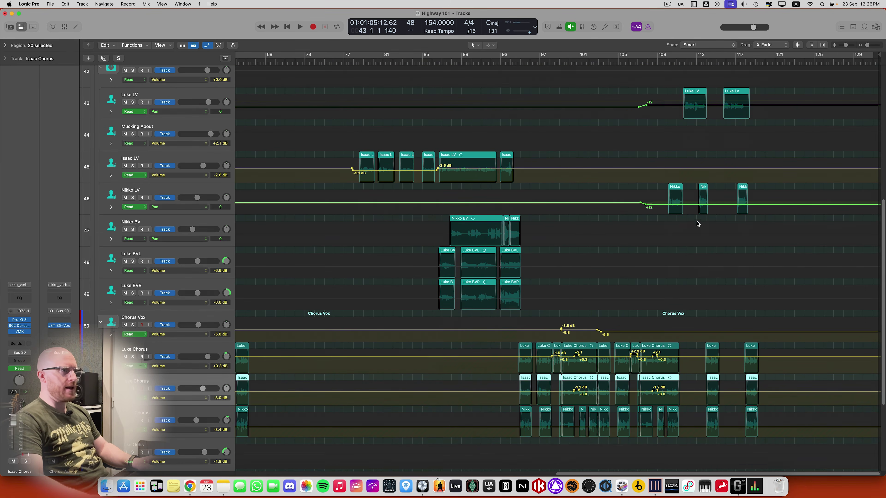
{"action": "left_click", "coordinate": [628, 62]}
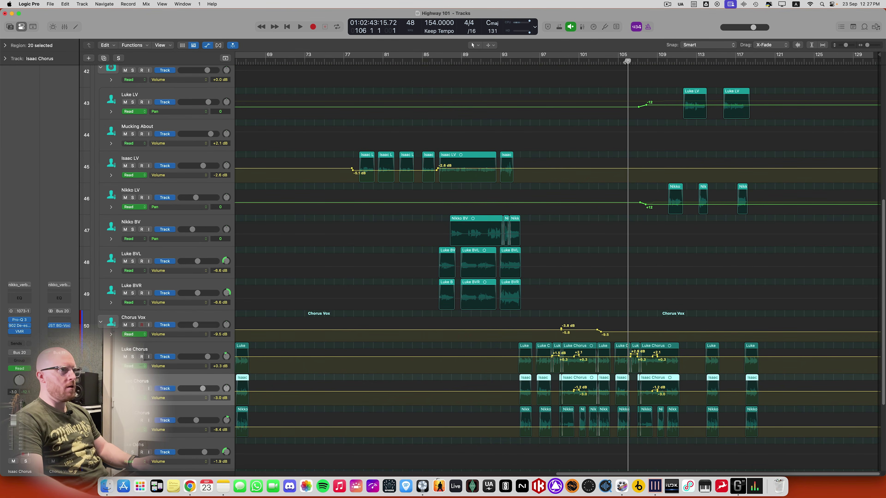
{"action": "left_click", "coordinate": [651, 62]}
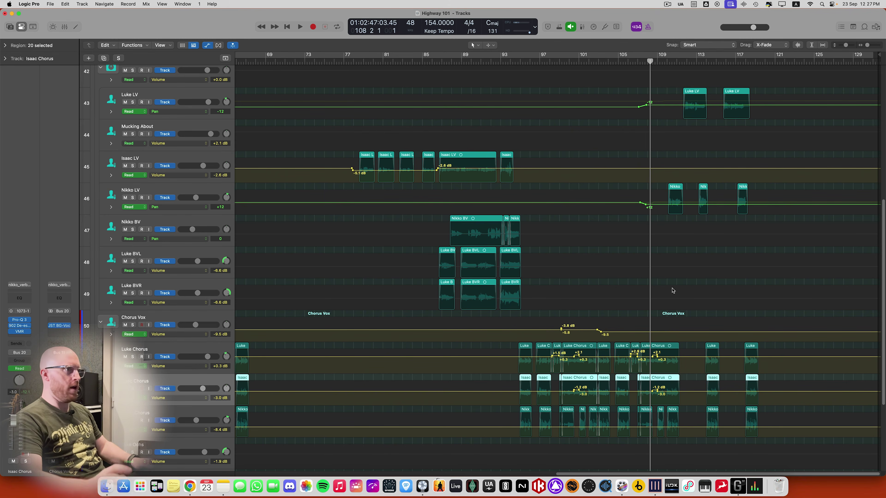
{"action": "key", "text": "space"}
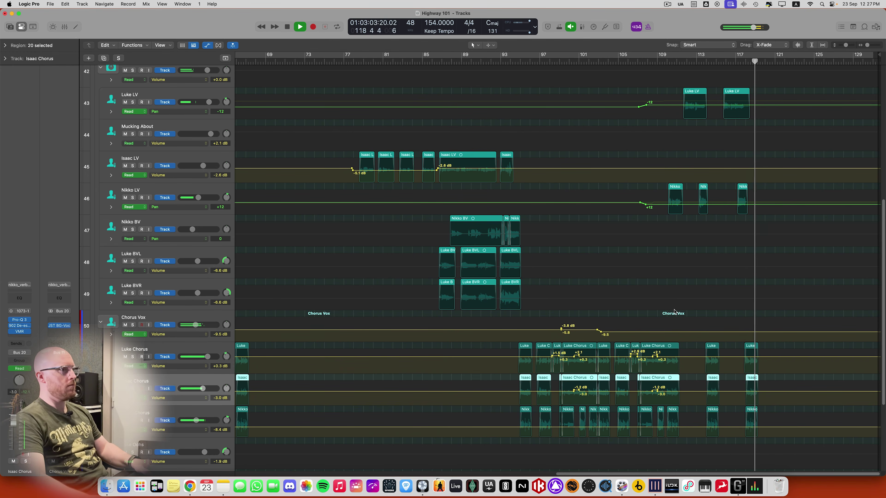
{"action": "key", "text": "space"}
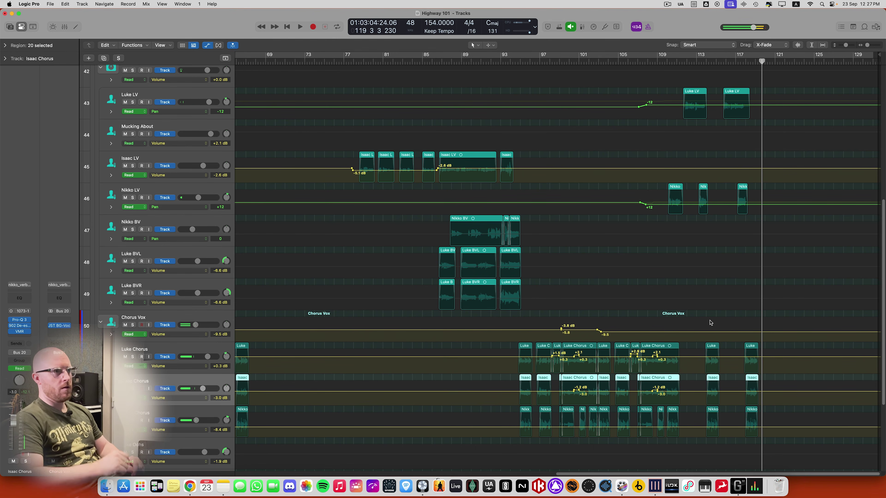